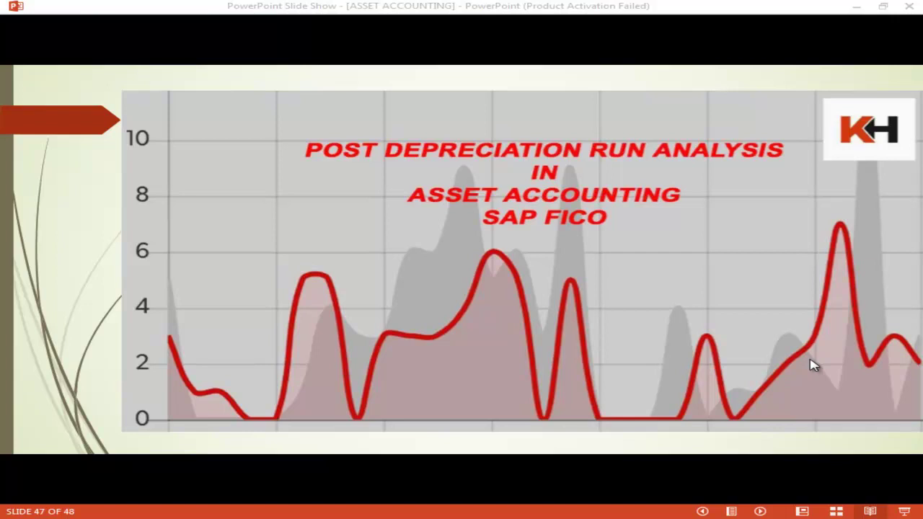
- Switch to SAP, start the G/L line item display with transaction FBL3N and set the company code to UPSA
{"action": "key", "text": "alt+Tab"}
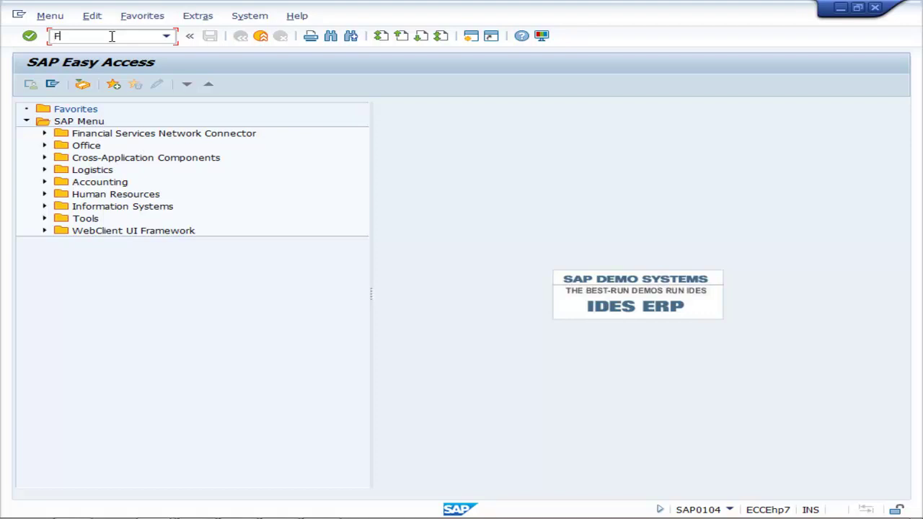
{"action": "type", "text": "BL3N"}
{"action": "key", "text": "Return"}
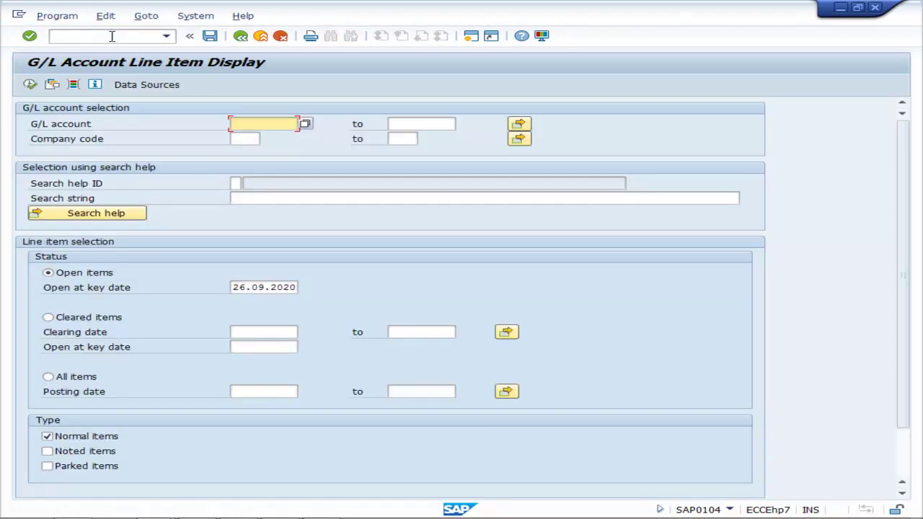
{"action": "left_click", "coordinate": [251, 140]}
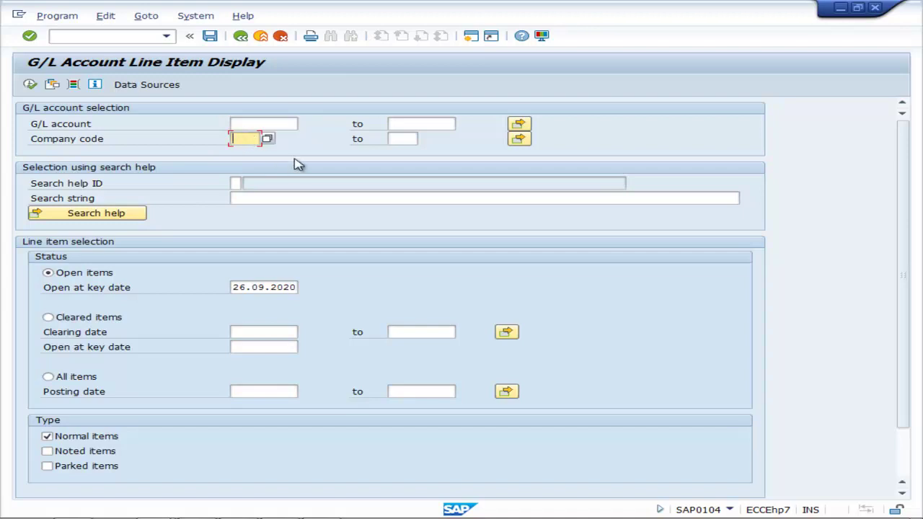
{"action": "type", "text": "UPSA"}
- Look up the G/L accounts in chart of accounts UCOA and select the Plant & Machinery account
{"action": "left_click", "coordinate": [290, 124]}
{"action": "left_click", "coordinate": [306, 126]}
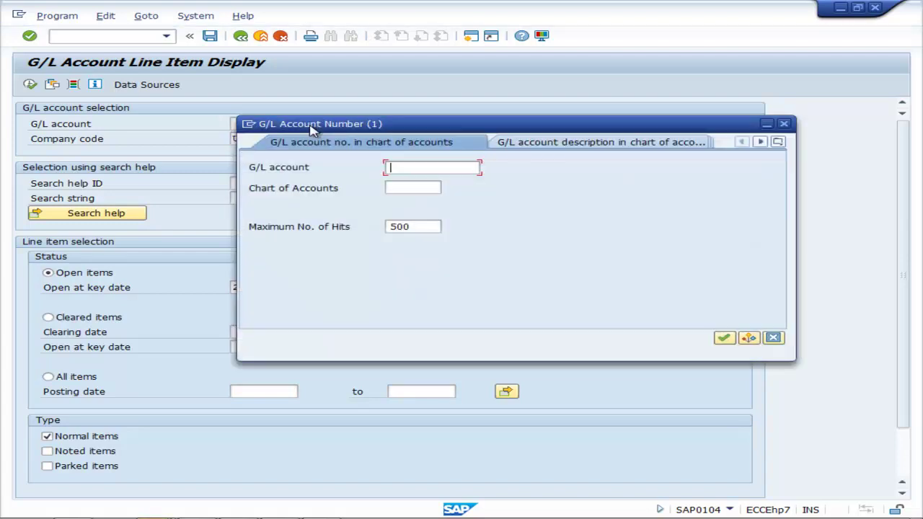
{"action": "left_click", "coordinate": [424, 187]}
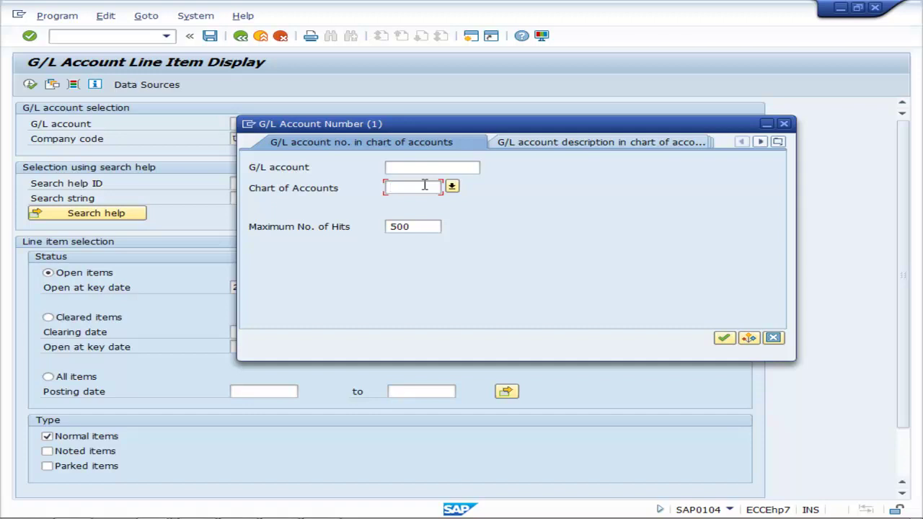
{"action": "type", "text": "UCOA"}
{"action": "left_click", "coordinate": [723, 337]}
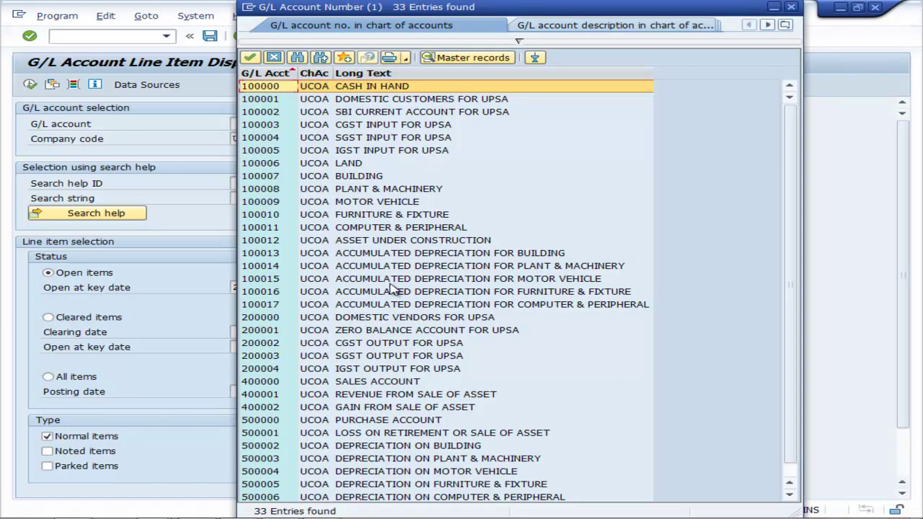
{"action": "left_click", "coordinate": [356, 190]}
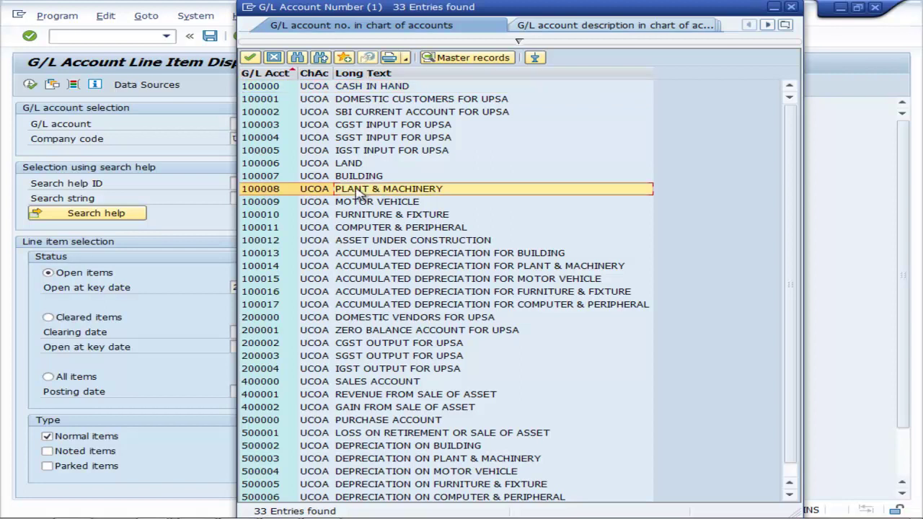
{"action": "left_click", "coordinate": [250, 58]}
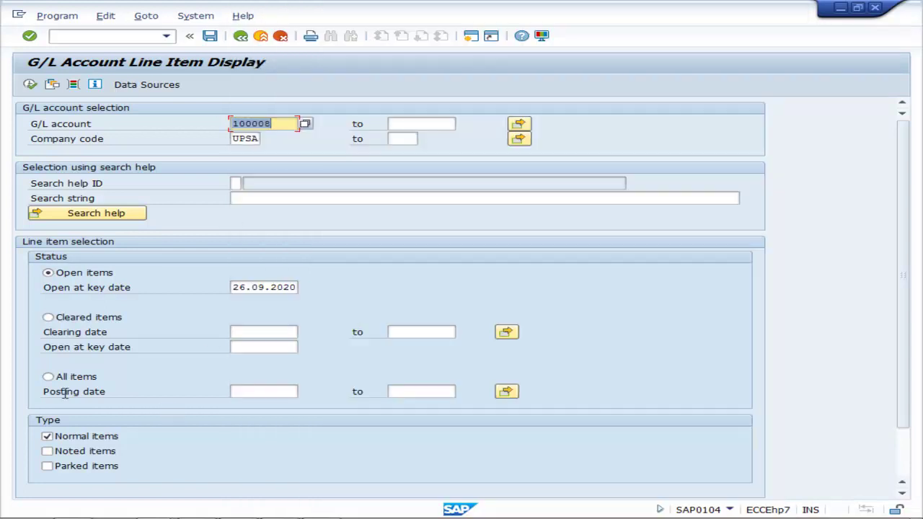
- Run the line item display for all items and examine the Plant & Machinery postings, their amounts and texts
{"action": "left_click", "coordinate": [48, 377]}
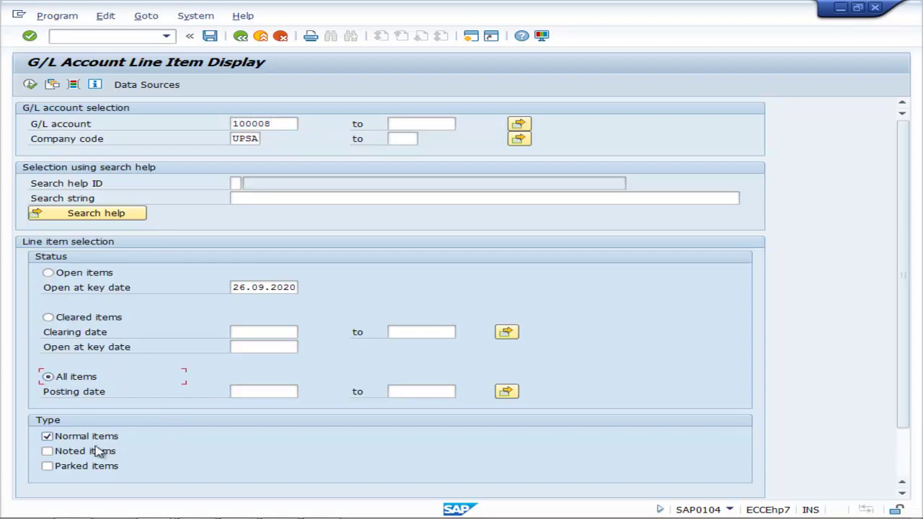
{"action": "left_click", "coordinate": [30, 85]}
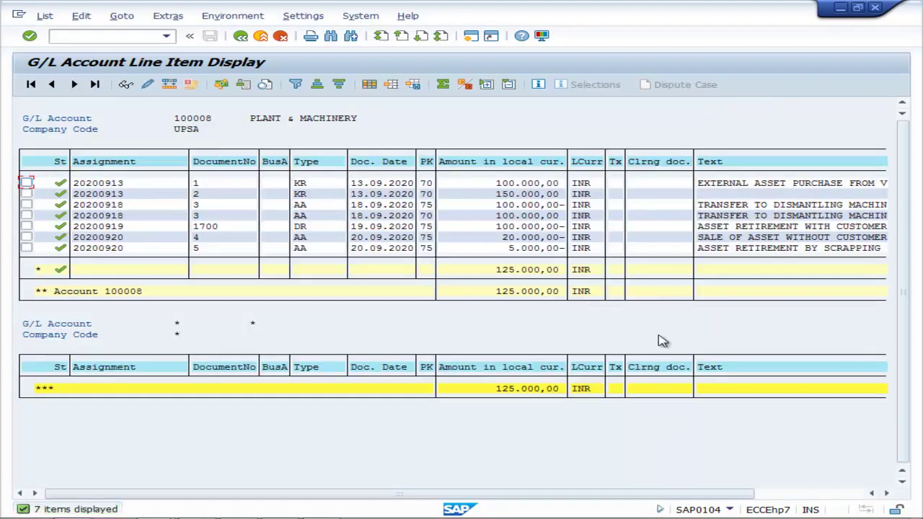
{"action": "left_click_drag", "start_coordinate": [514, 497], "coordinate": [564, 499]}
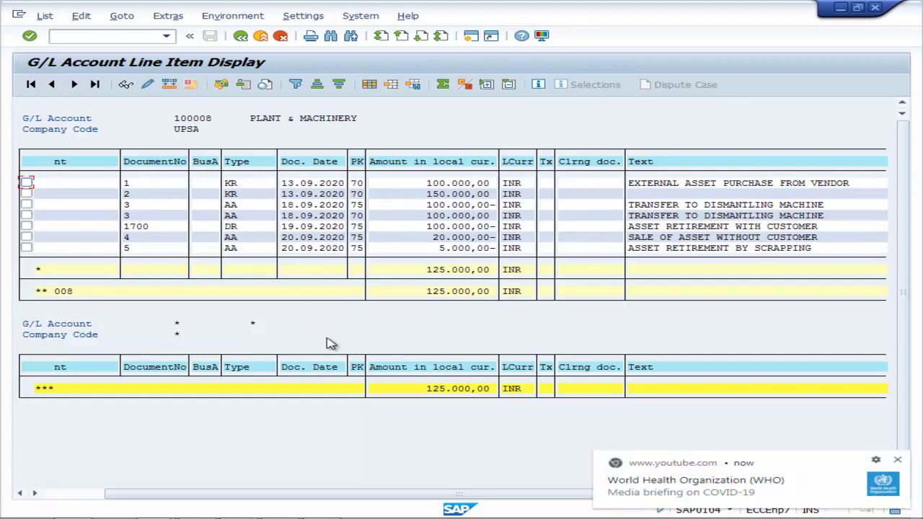
{"action": "scroll", "coordinate": [328, 343], "scroll_direction": "left", "scroll_amount": 3}
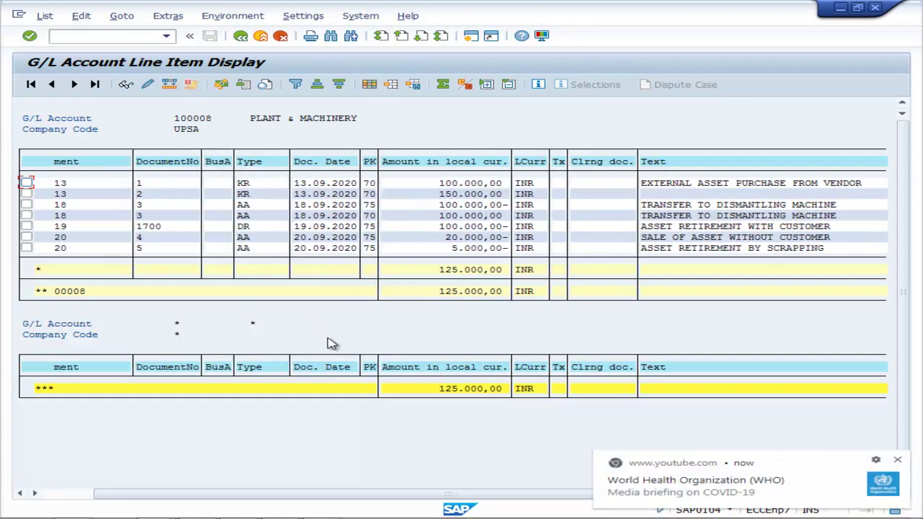
{"action": "scroll", "coordinate": [328, 343], "scroll_direction": "left", "scroll_amount": 4}
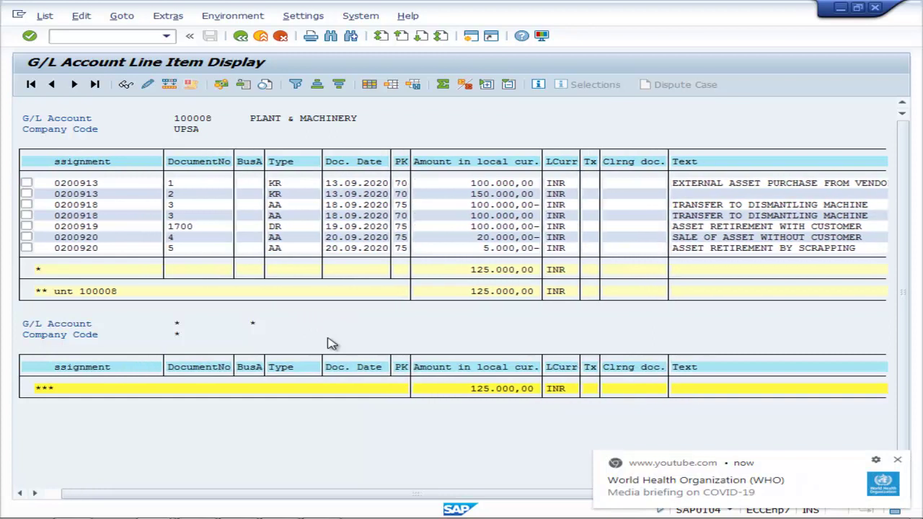
{"action": "scroll", "coordinate": [328, 343], "scroll_direction": "left", "scroll_amount": 1}
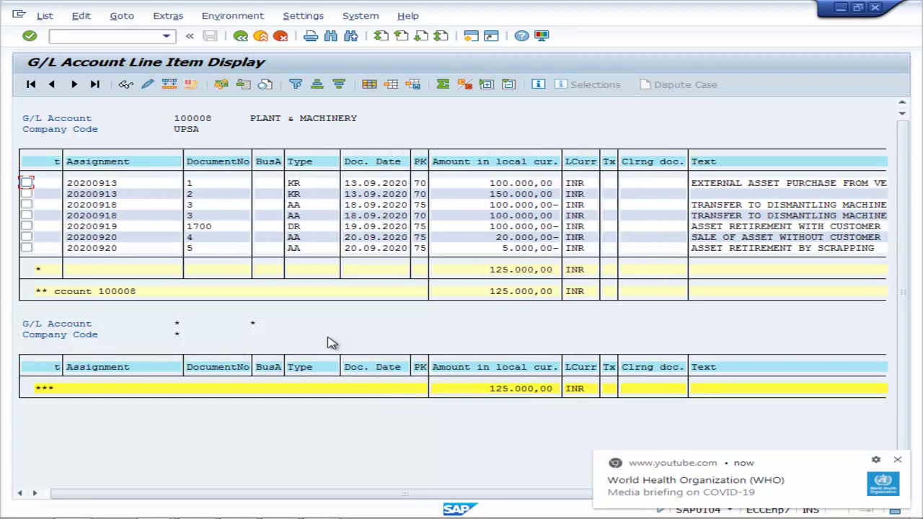
{"action": "scroll", "coordinate": [328, 343], "scroll_direction": "right", "scroll_amount": 4}
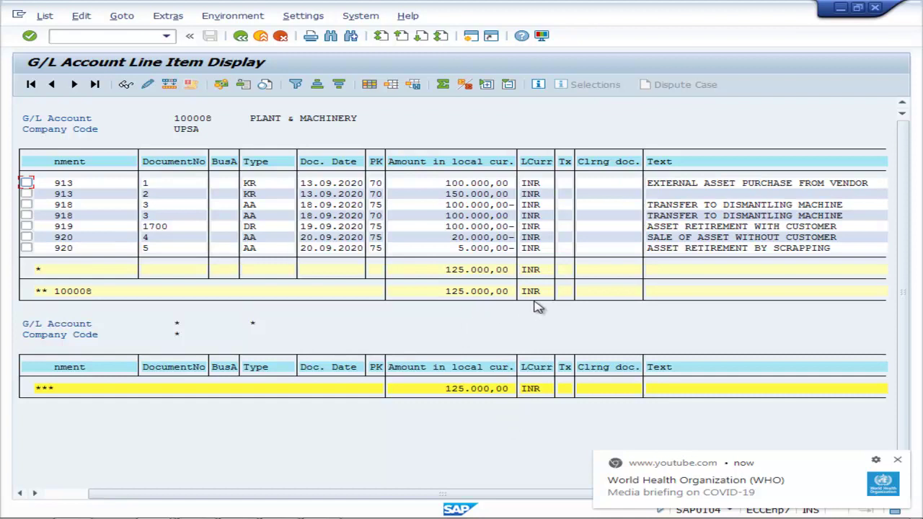
- Return to the selection, pick Accumulated Depreciation for Plant & Machinery from chart of accounts UCOA and display its line items
{"action": "left_click", "coordinate": [240, 36]}
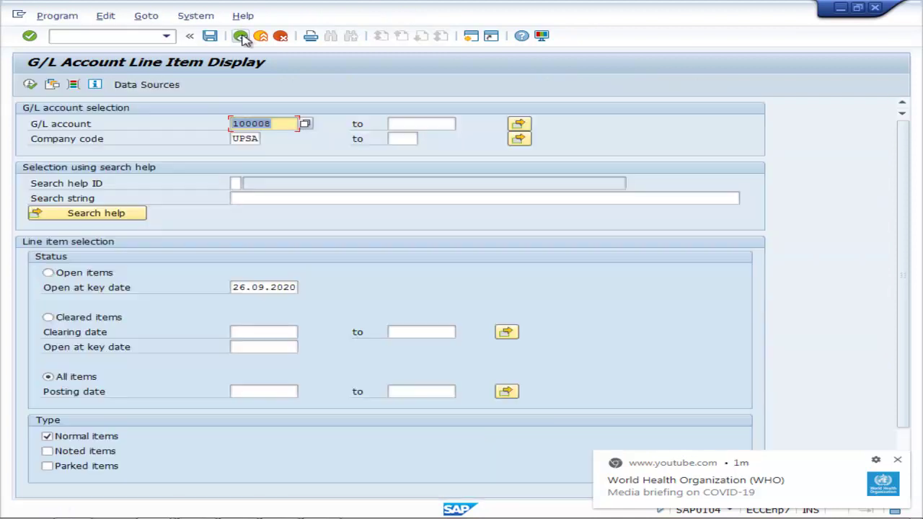
{"action": "left_click", "coordinate": [307, 124]}
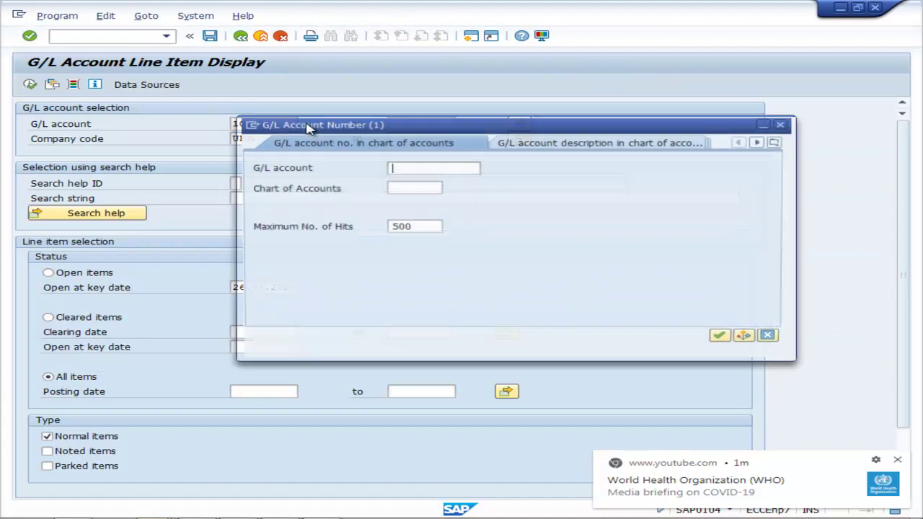
{"action": "left_click", "coordinate": [404, 189]}
{"action": "type", "text": "UCOA"}
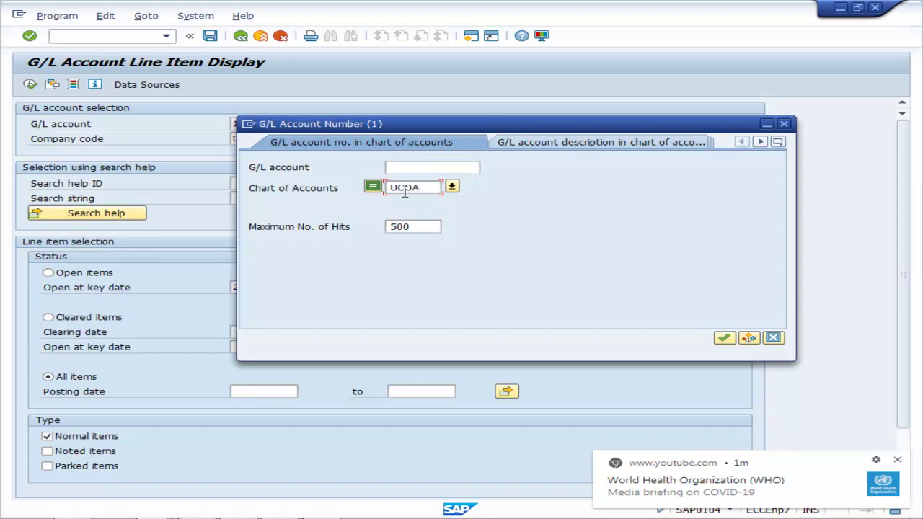
{"action": "left_click", "coordinate": [724, 337]}
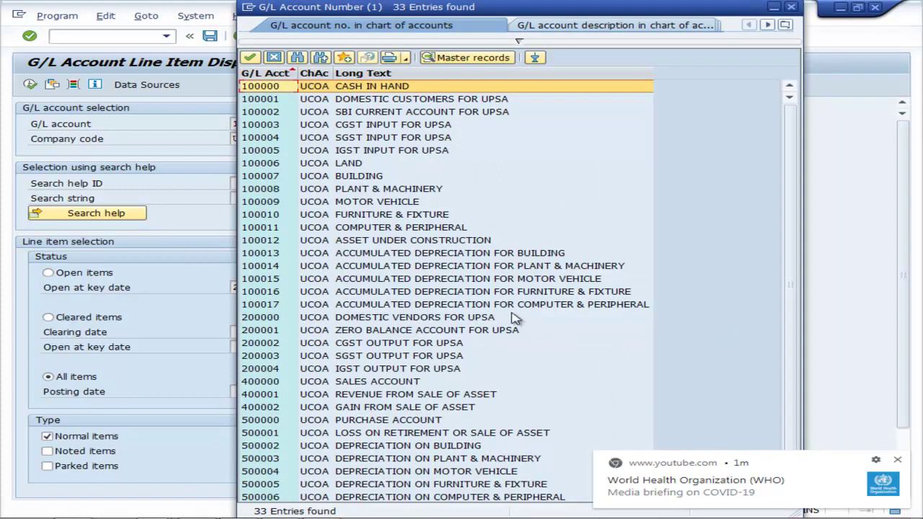
{"action": "left_click", "coordinate": [530, 270]}
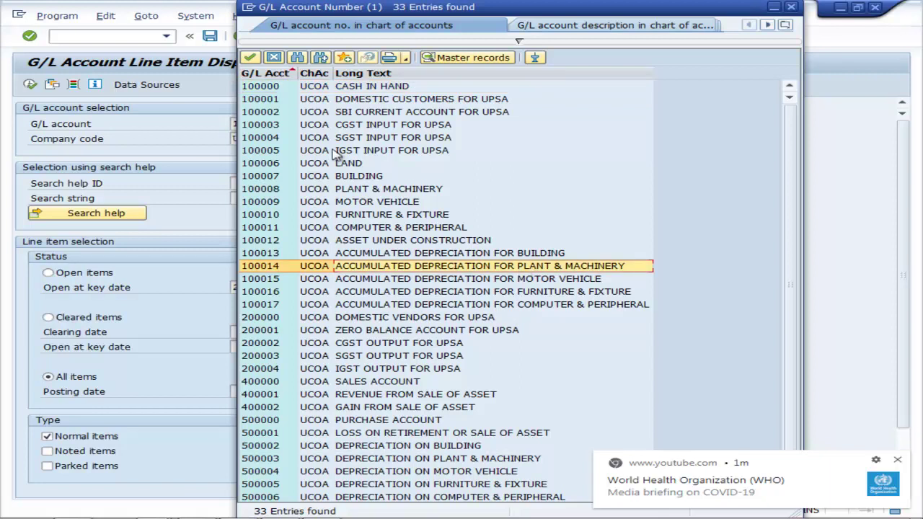
{"action": "left_click", "coordinate": [249, 58]}
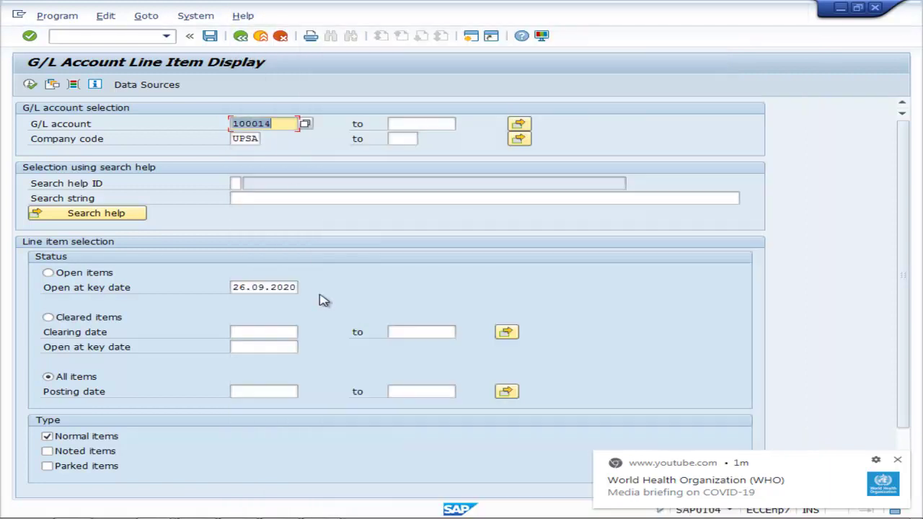
{"action": "left_click", "coordinate": [31, 84]}
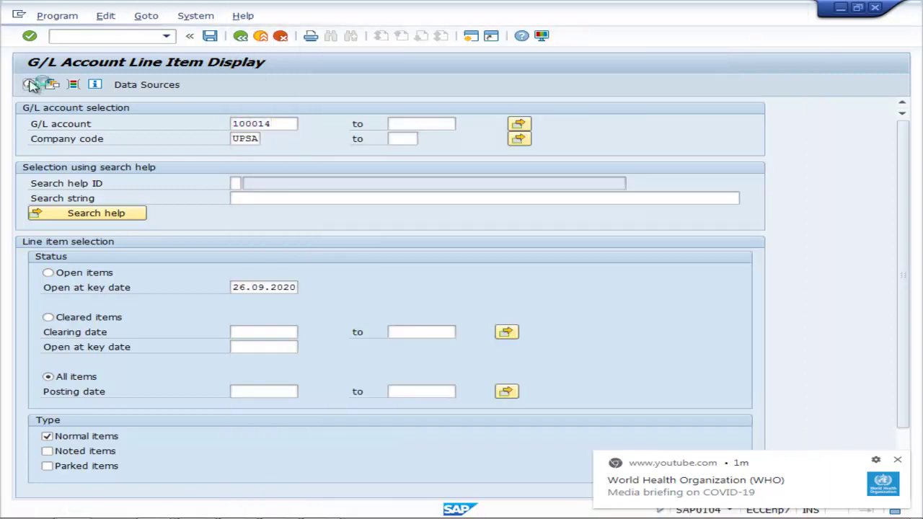
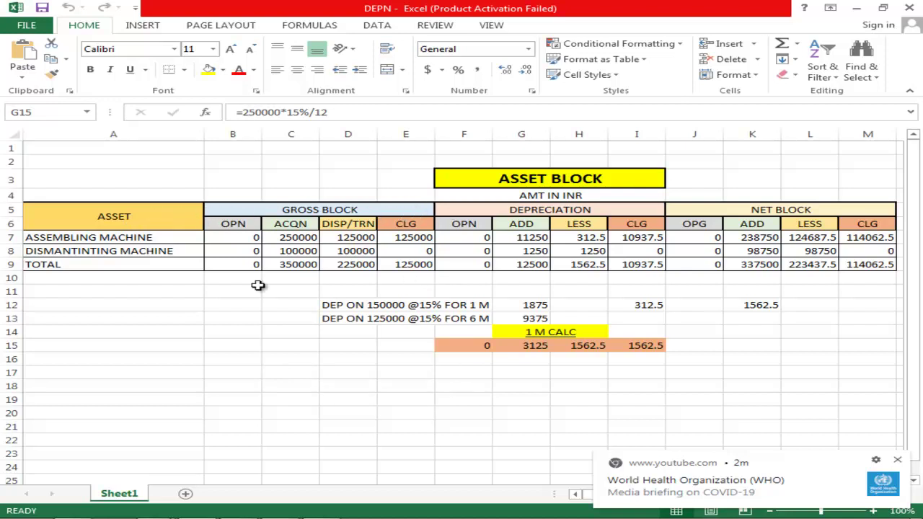
- Compare the closing gross block total and one-month depreciation addition in the DEPN Excel workbook with the items posted in SAP
{"action": "left_click", "coordinate": [406, 266]}
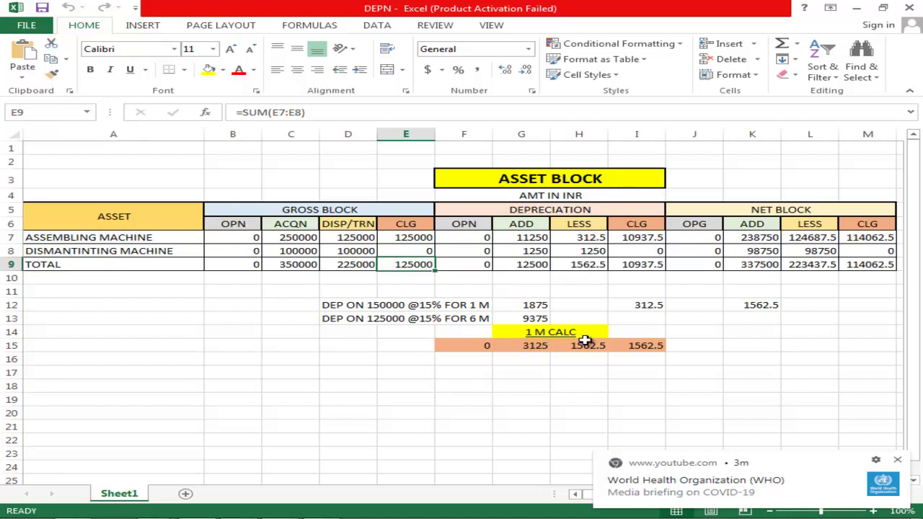
{"action": "left_click", "coordinate": [536, 346]}
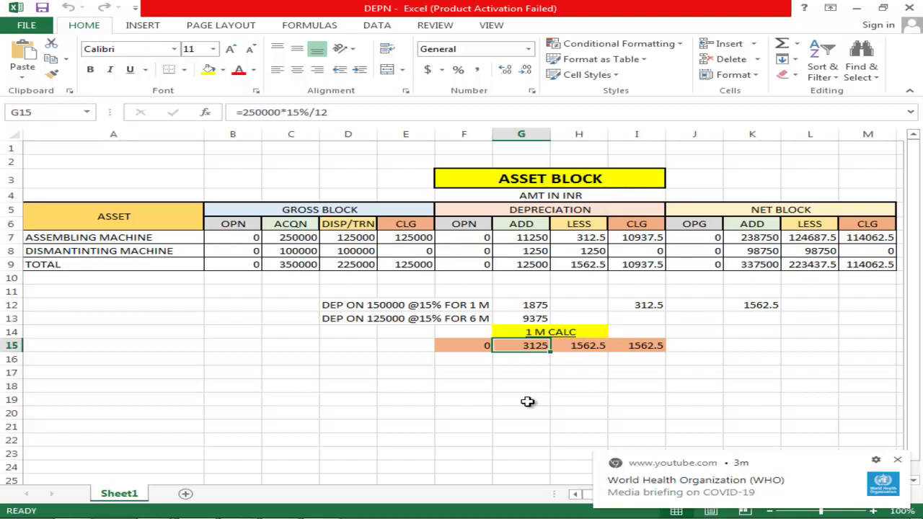
{"action": "key", "text": "alt+Tab"}
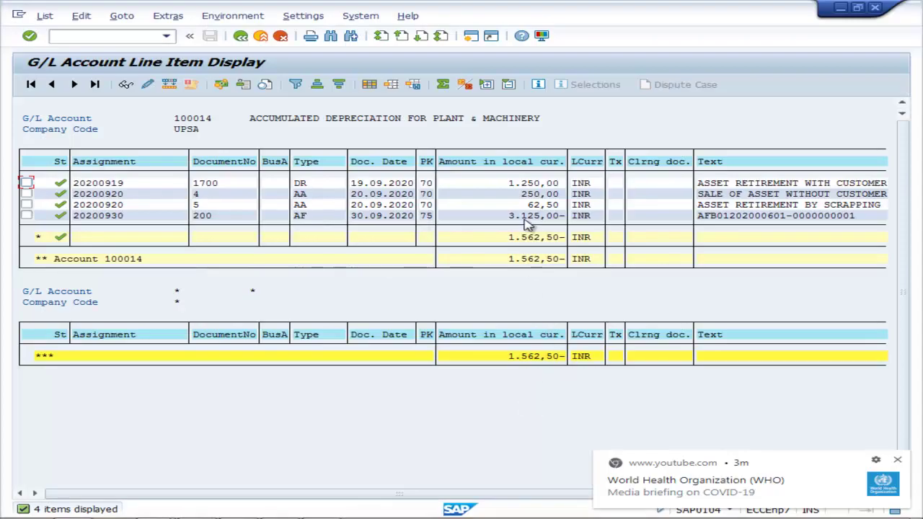
{"action": "key", "text": "alt+Tab"}
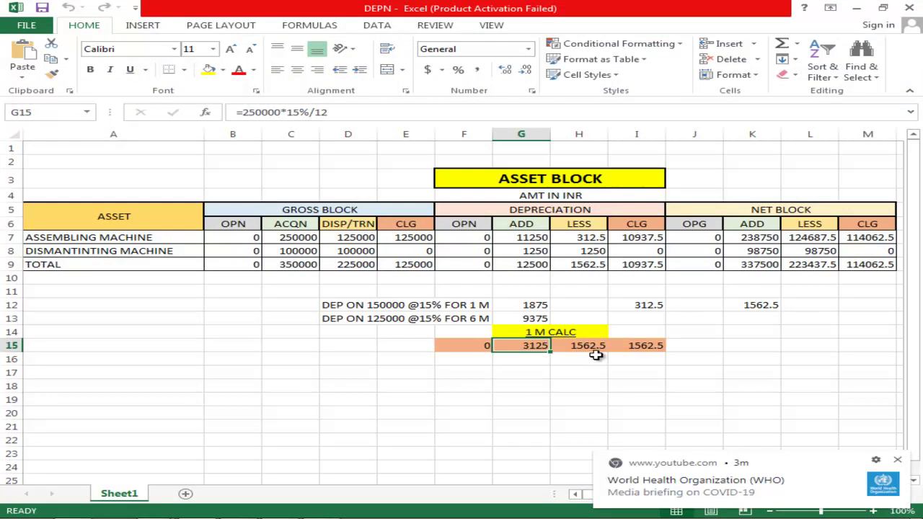
{"action": "key", "text": "alt+Tab"}
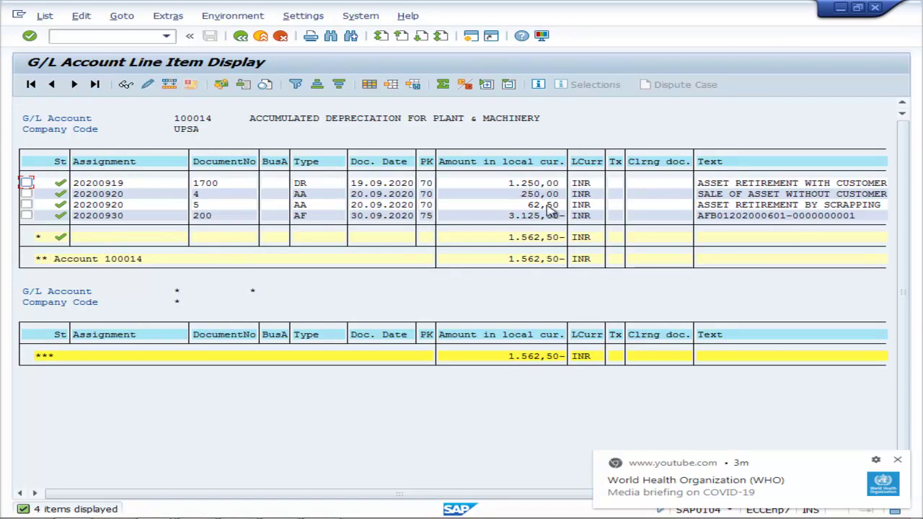
- Check the one-month depreciation reduction and closing figures in Excel cells H15 and I15 against the SAP accumulated depreciation items
{"action": "key", "text": "alt+Tab"}
{"action": "left_click", "coordinate": [583, 348]}
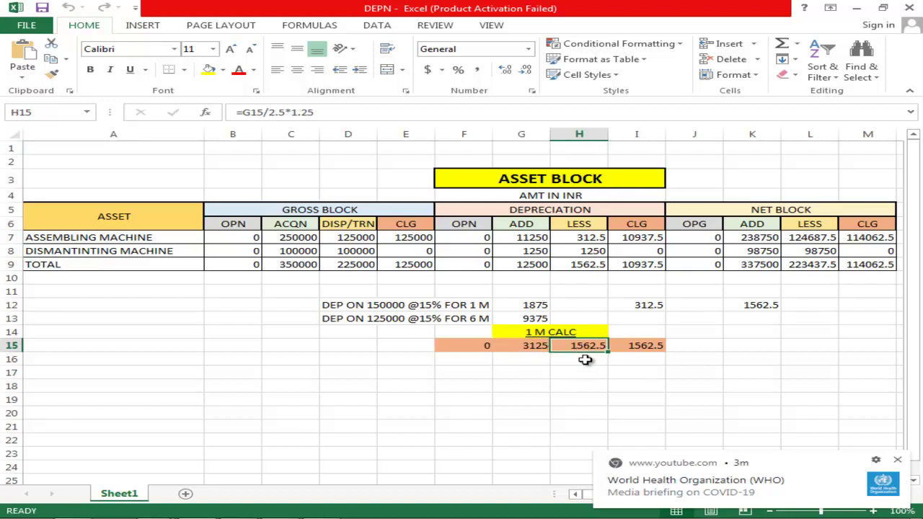
{"action": "left_click", "coordinate": [650, 347]}
{"action": "key", "text": "alt+Tab"}
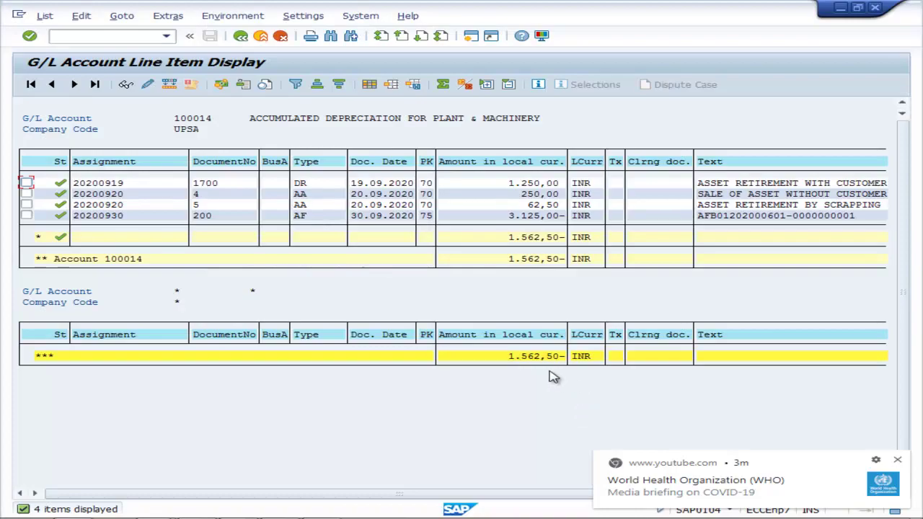
{"action": "key", "text": "alt+Tab"}
{"action": "key", "text": "alt+Tab"}
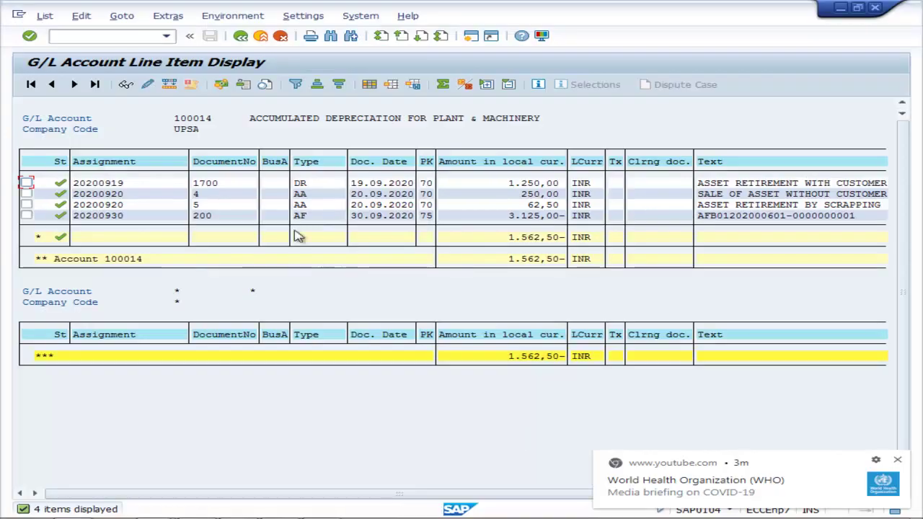
- Return to the selection, pick Depreciation on Plant & Machinery from chart of accounts UCOA and display its line items
{"action": "left_click", "coordinate": [241, 37]}
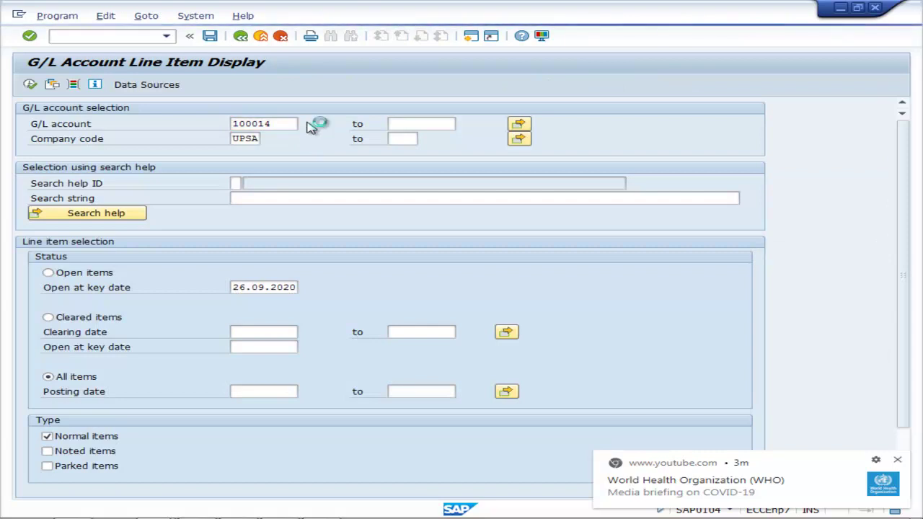
{"action": "left_click", "coordinate": [414, 188]}
{"action": "type", "text": "UCOA"}
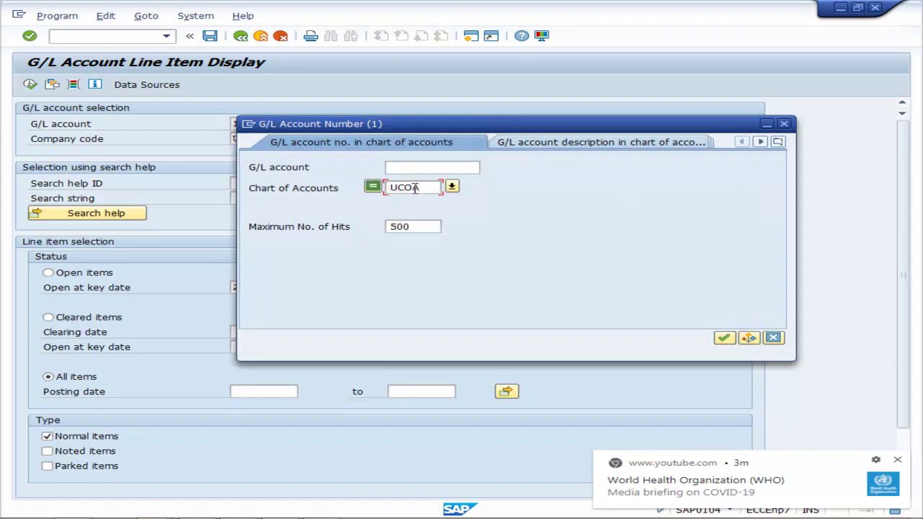
{"action": "left_click", "coordinate": [723, 338]}
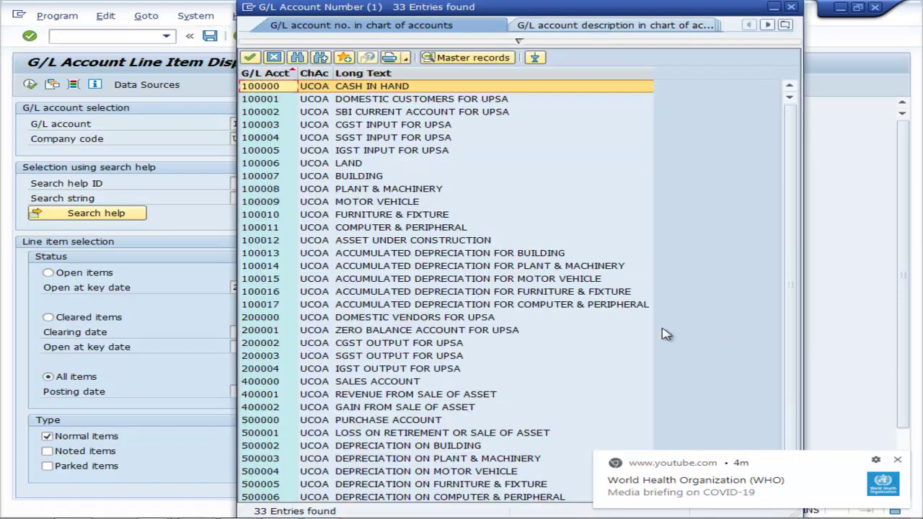
{"action": "scroll", "coordinate": [438, 383], "scroll_direction": "down", "scroll_amount": 1}
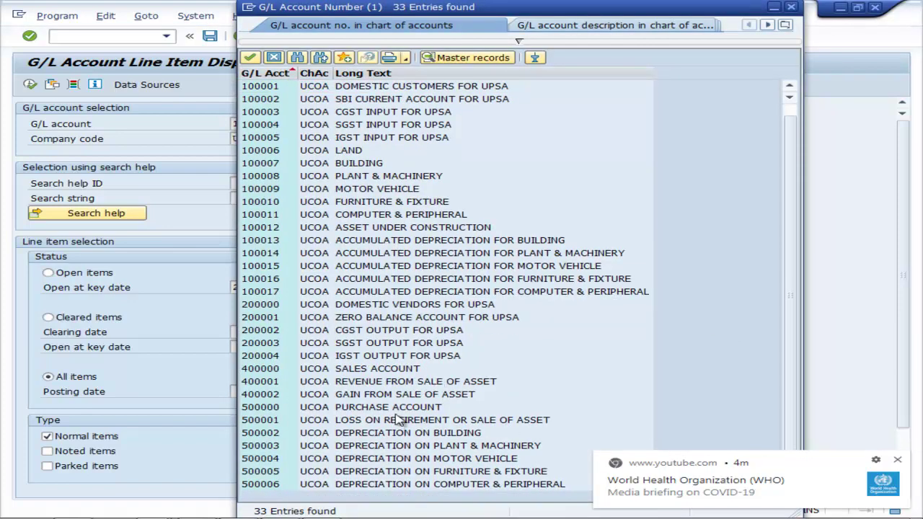
{"action": "left_click", "coordinate": [278, 447]}
{"action": "left_click", "coordinate": [249, 56]}
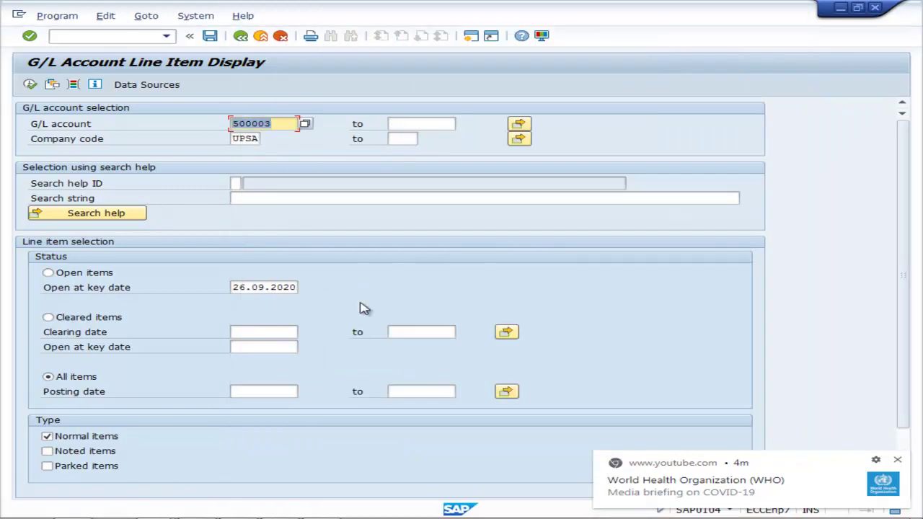
{"action": "left_click", "coordinate": [30, 84]}
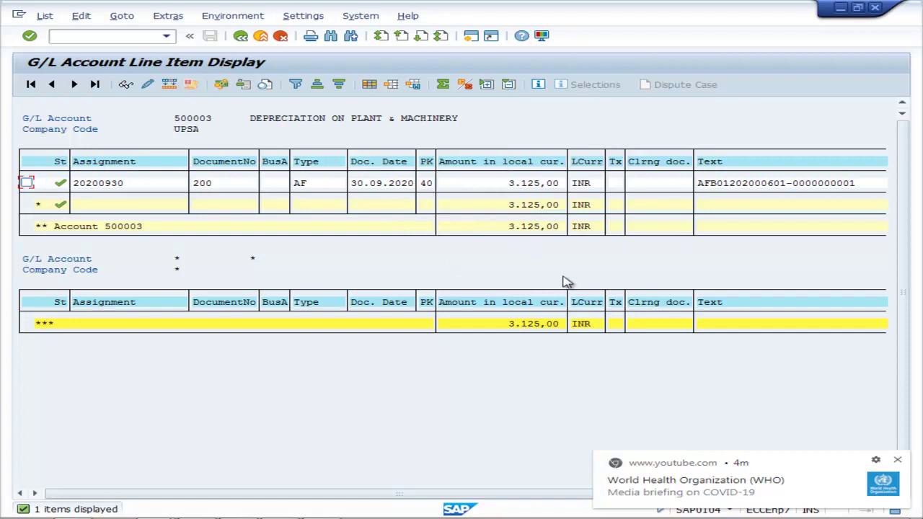
- Compare the depreciation expense posting in SAP with the one-month figures in cells G15 and H15 of the DEPN Excel workbook
{"action": "key", "text": "alt+Tab"}
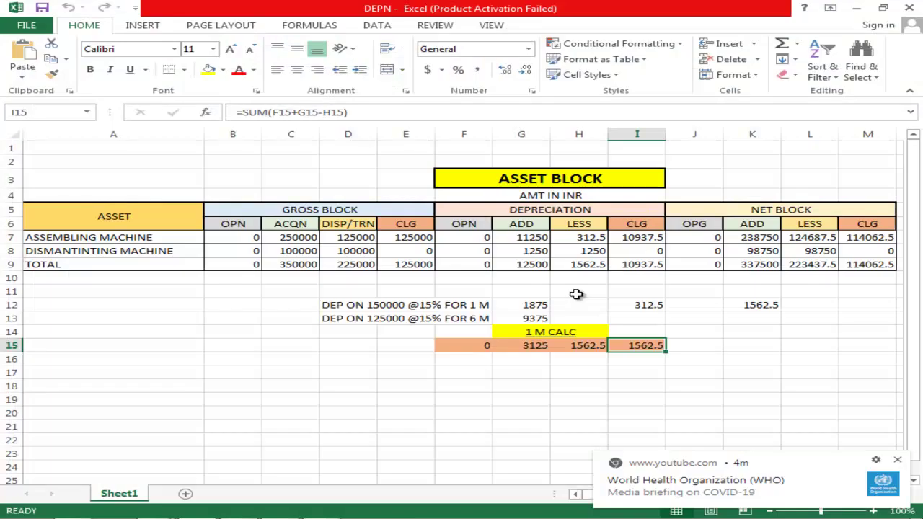
{"action": "left_click", "coordinate": [530, 346]}
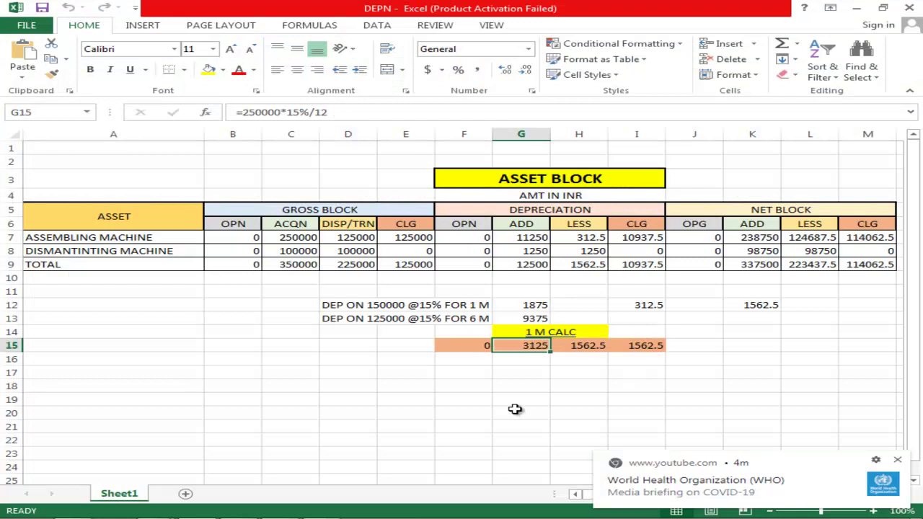
{"action": "left_click", "coordinate": [587, 347]}
{"action": "key", "text": "alt+Tab"}
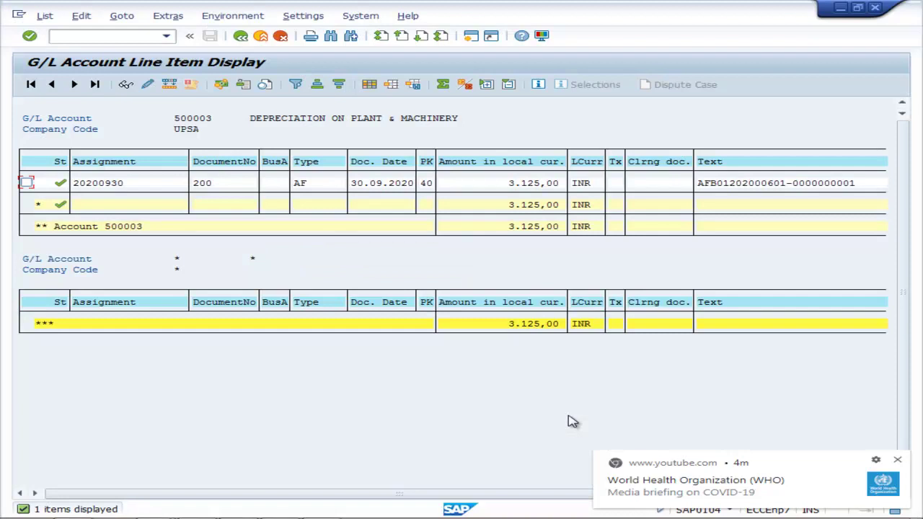
{"action": "key", "text": "alt+Tab"}
{"action": "key", "text": "alt+Tab"}
{"action": "key", "text": "alt+Tab"}
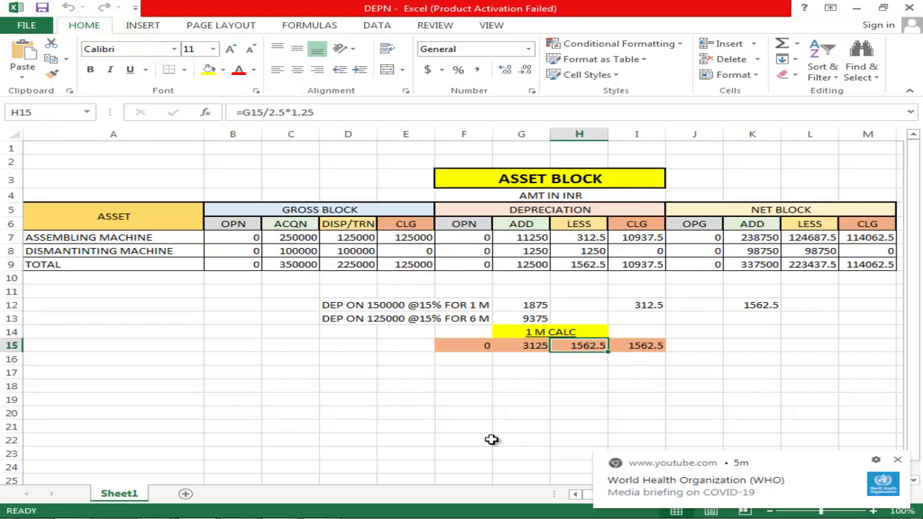
{"action": "key", "text": "alt+Tab"}
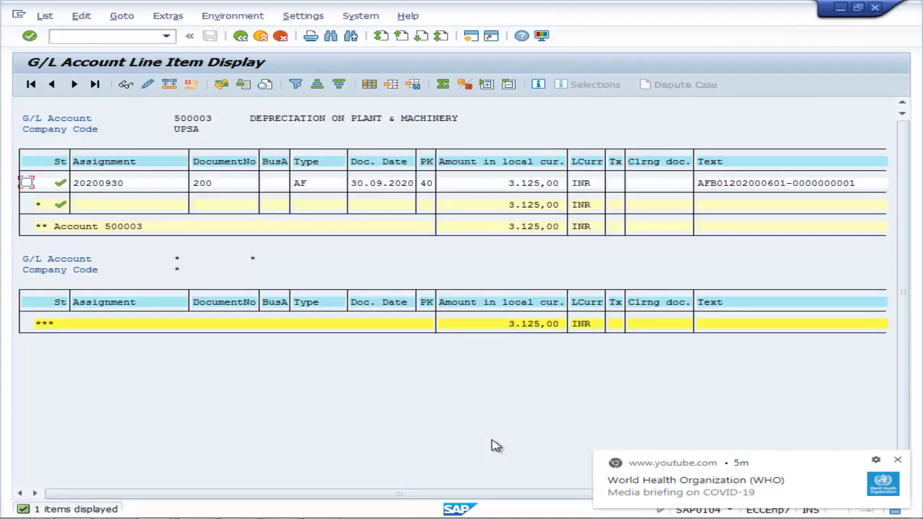
- Open the depreciation posting's full document and examine its entries in both the data entry view and the general ledger view
{"action": "double_click", "coordinate": [404, 184]}
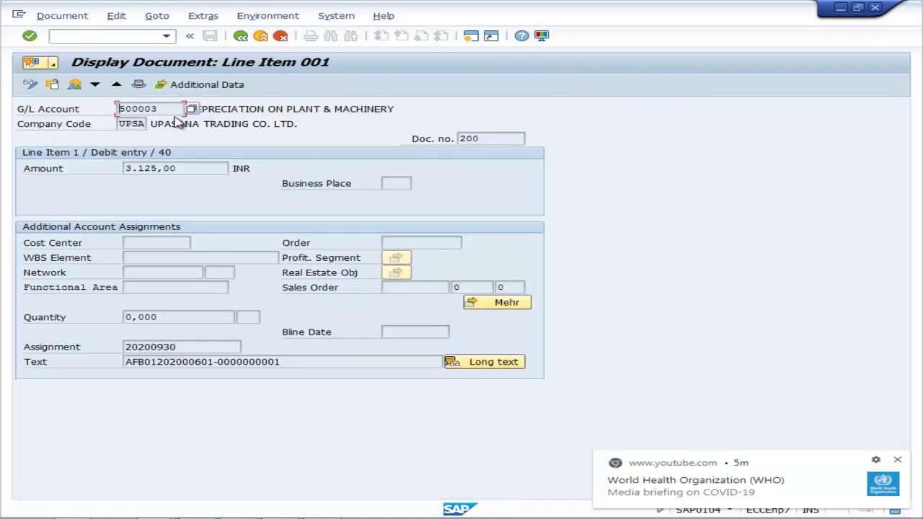
{"action": "left_click", "coordinate": [78, 85]}
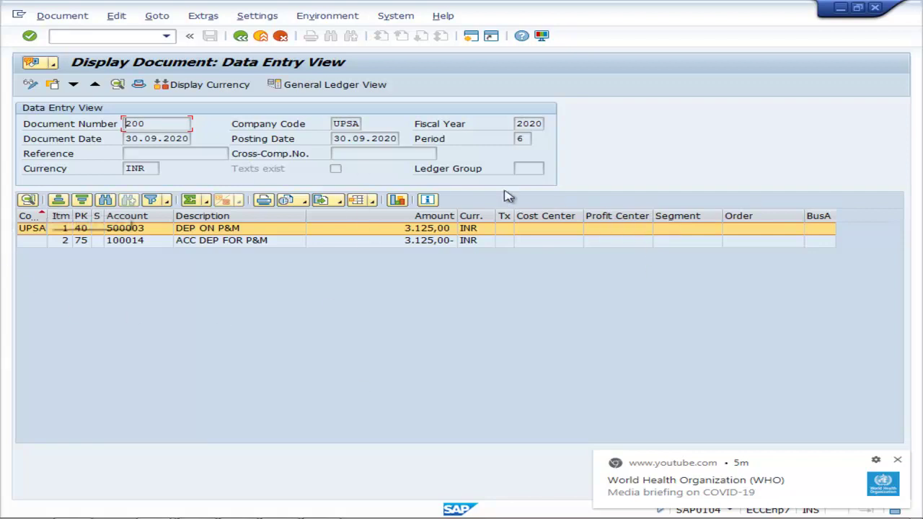
{"action": "left_click", "coordinate": [315, 85]}
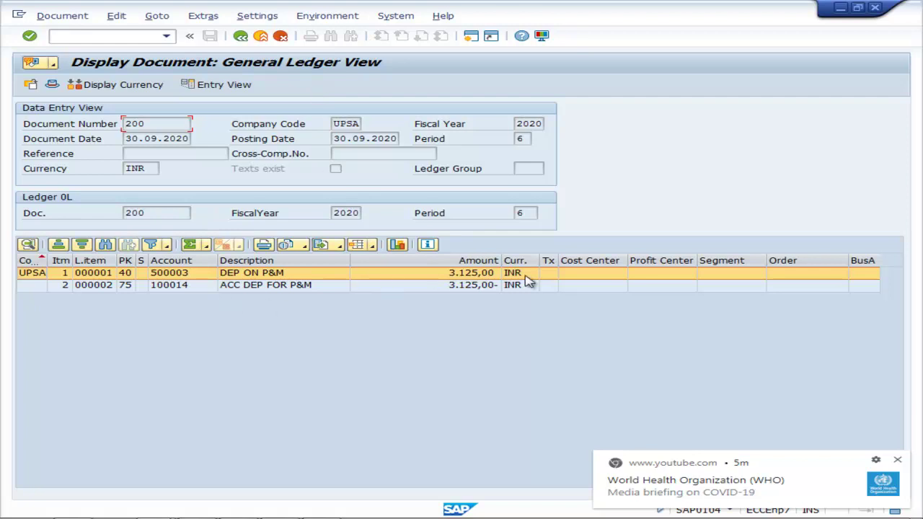
{"action": "left_click", "coordinate": [210, 85]}
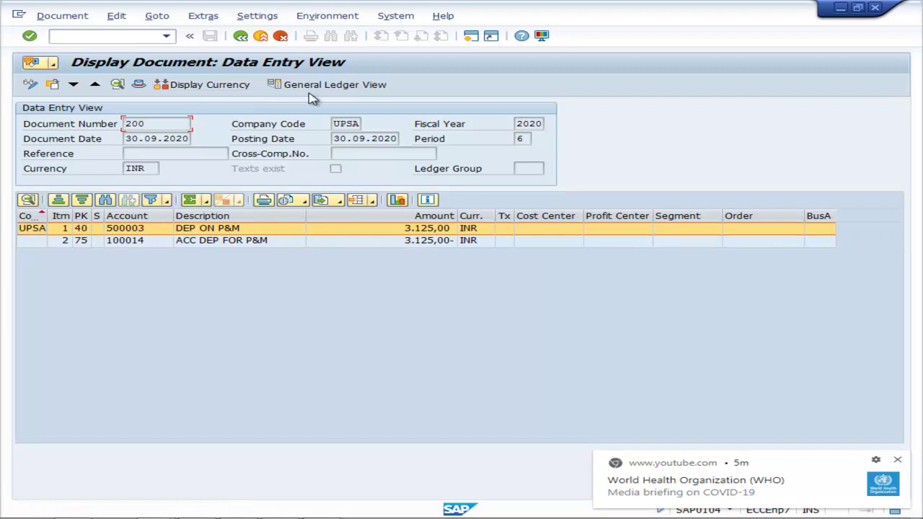
{"action": "left_click", "coordinate": [302, 85]}
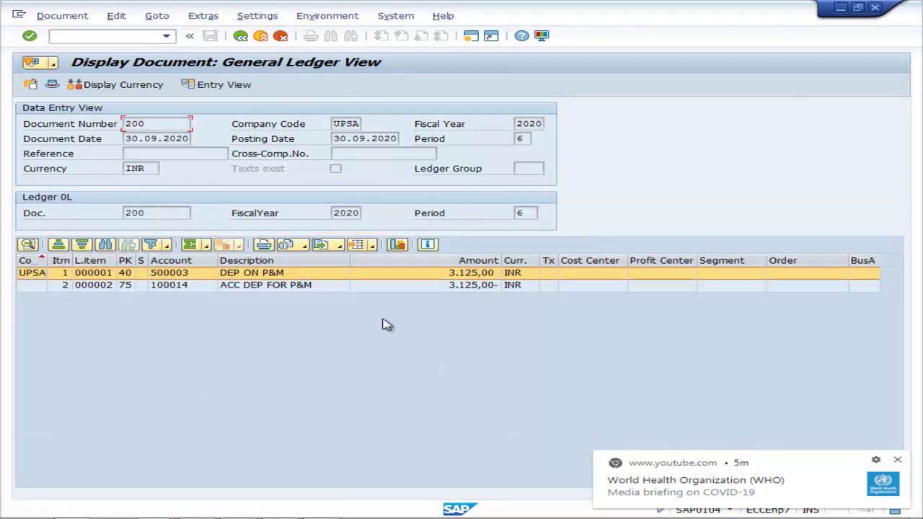
{"action": "left_click", "coordinate": [229, 85]}
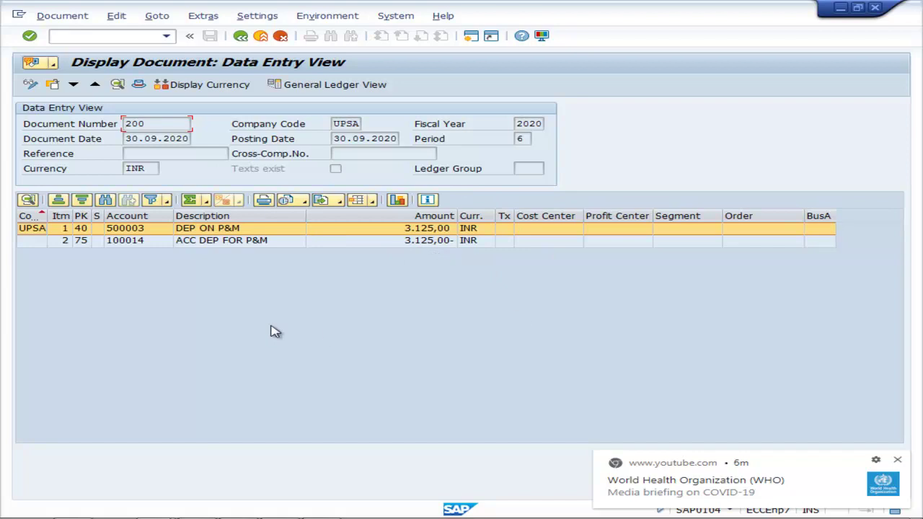
- Check the depreciation document's debit and credit amounts against the one-month calculation in the DEPN Excel workbook
{"action": "key", "text": "alt+Tab"}
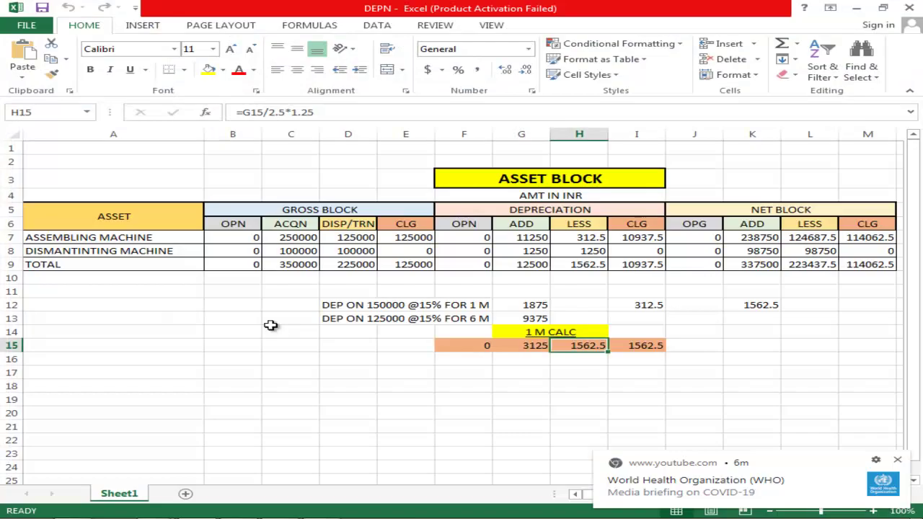
{"action": "key", "text": "alt+Tab"}
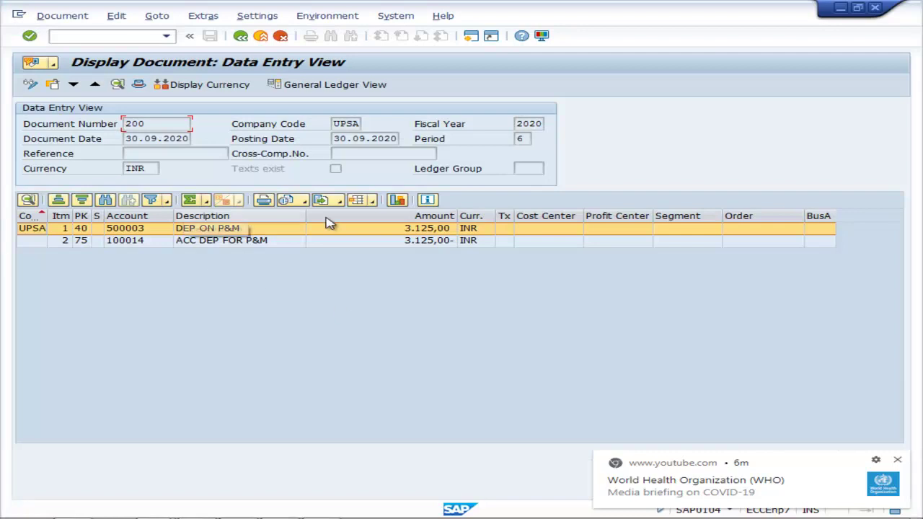
{"action": "key", "text": "alt+Tab"}
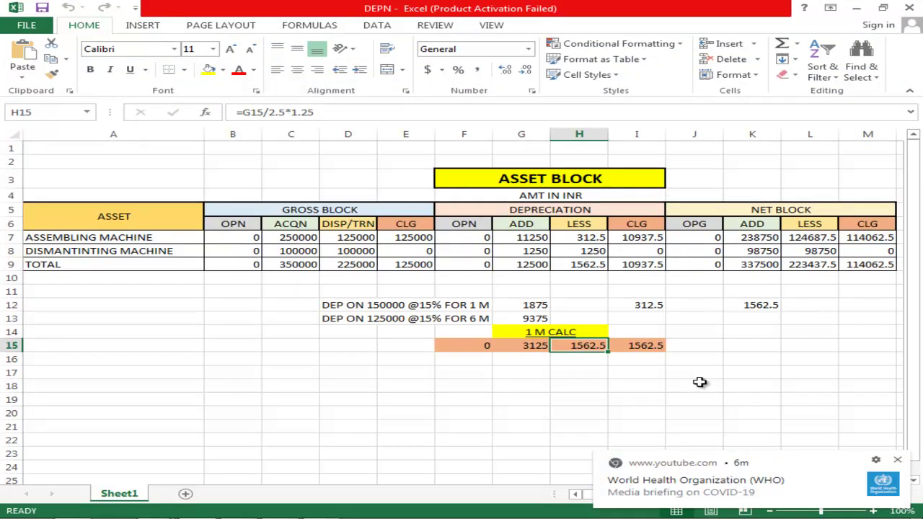
{"action": "key", "text": "alt+Tab"}
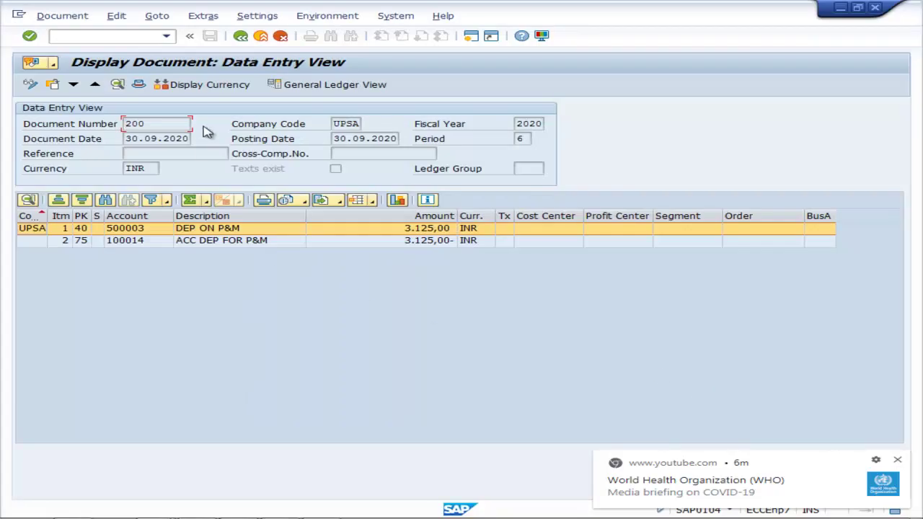
- Return to the selection, pick the Plant & Machinery asset account from chart of accounts UCOA and display its line items
{"action": "left_click", "coordinate": [240, 37]}
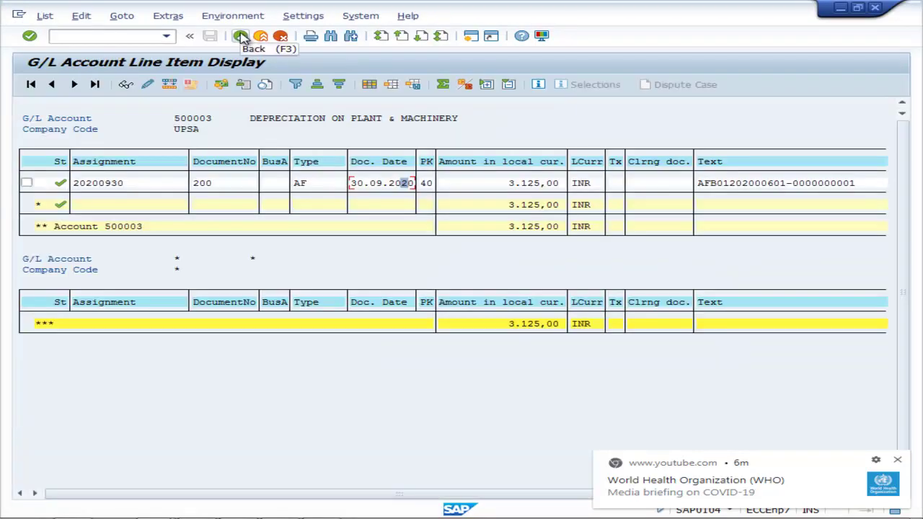
{"action": "left_click", "coordinate": [241, 36]}
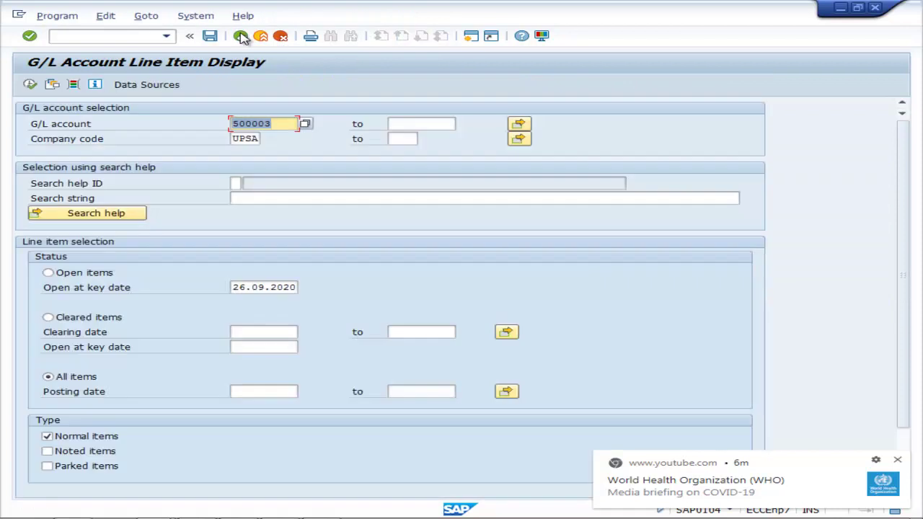
{"action": "left_click", "coordinate": [280, 124]}
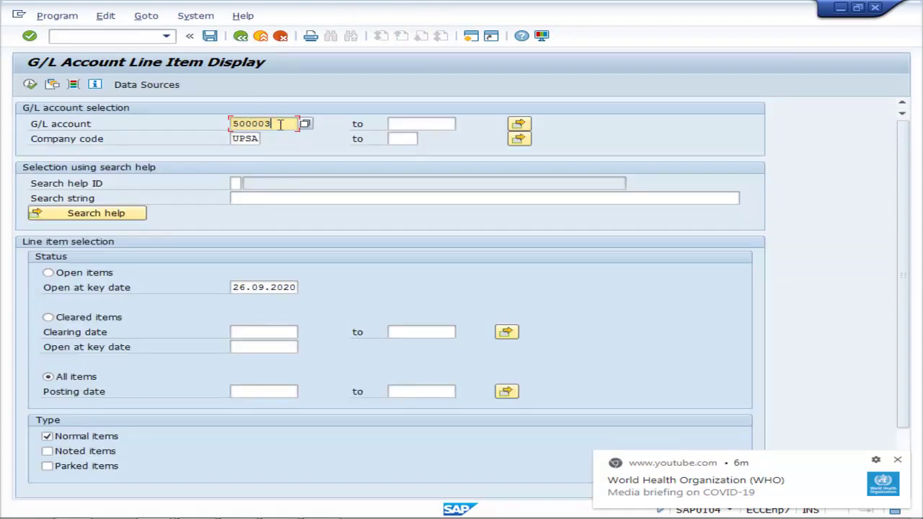
{"action": "left_click", "coordinate": [305, 124]}
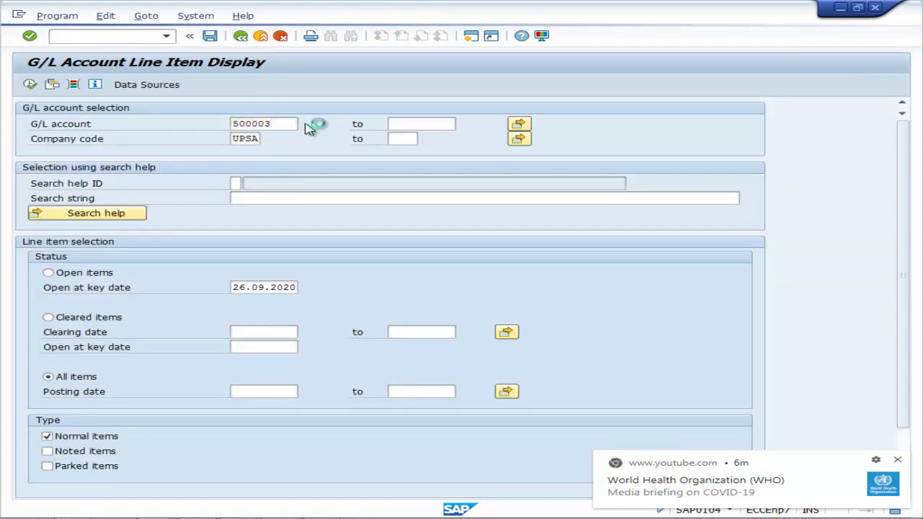
{"action": "left_click", "coordinate": [424, 186]}
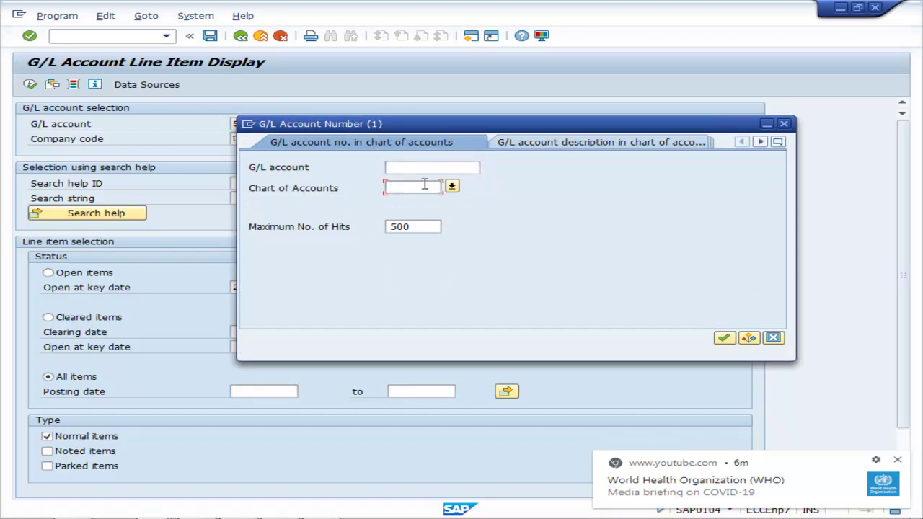
{"action": "type", "text": "UCOA"}
{"action": "key", "text": "Return"}
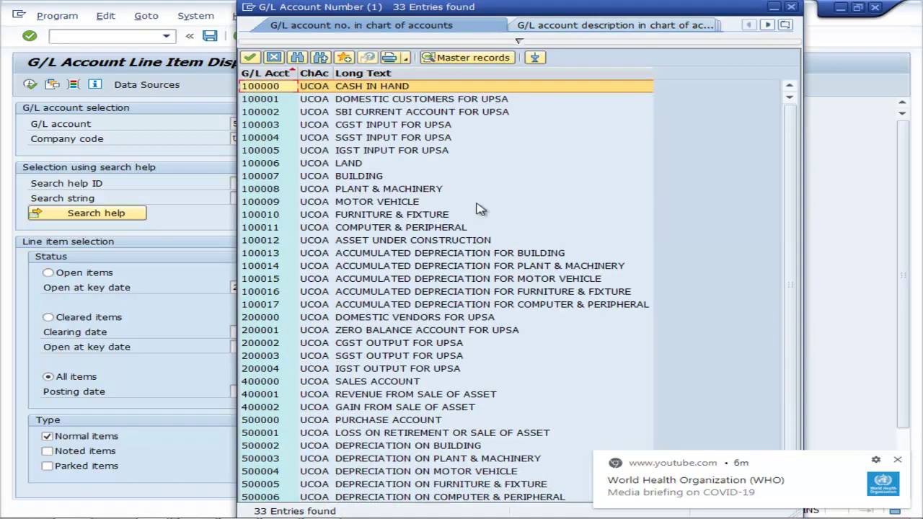
{"action": "left_click", "coordinate": [328, 189]}
{"action": "left_click", "coordinate": [249, 57]}
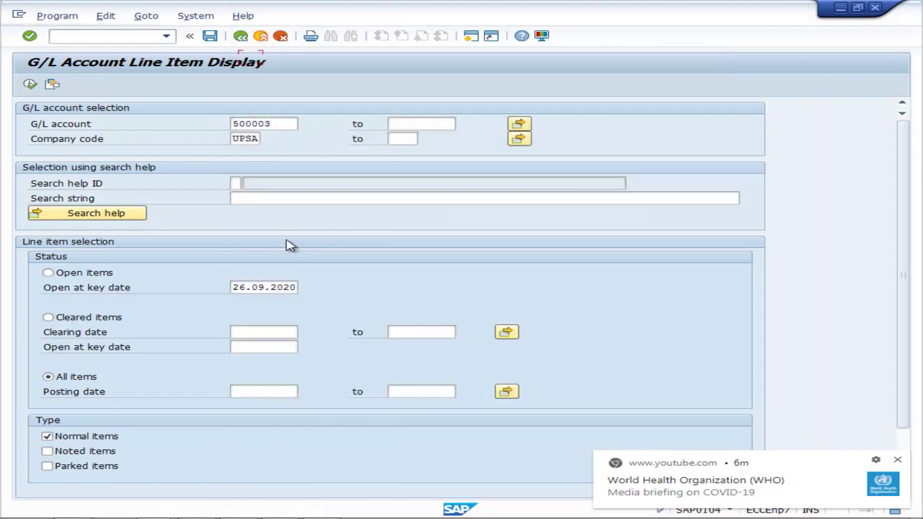
{"action": "left_click", "coordinate": [30, 84]}
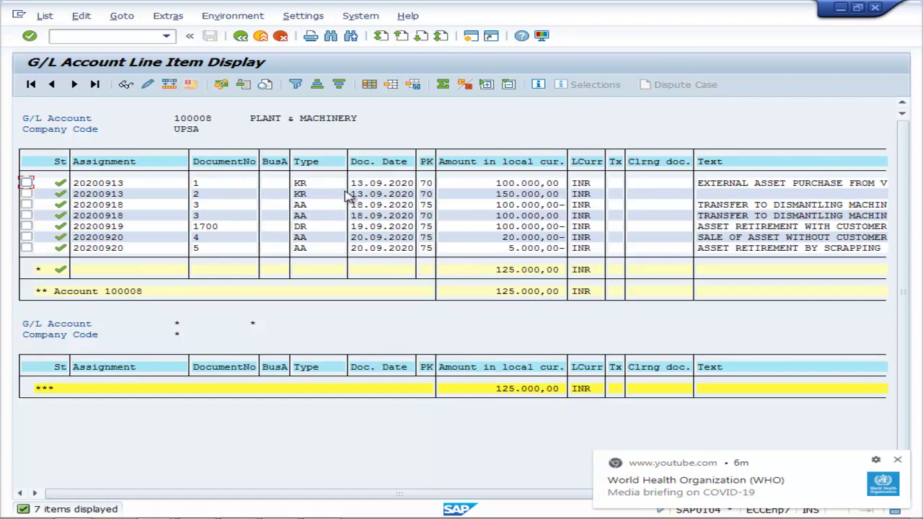
- Open the document behind the 150.000,00 asset purchase and examine its data entry view, general ledger view and document header
{"action": "left_click", "coordinate": [372, 196]}
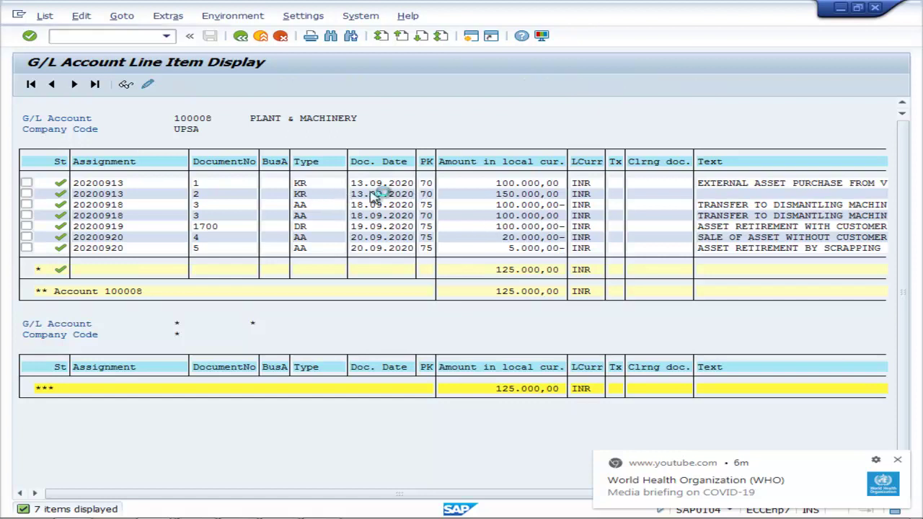
{"action": "double_click", "coordinate": [372, 195]}
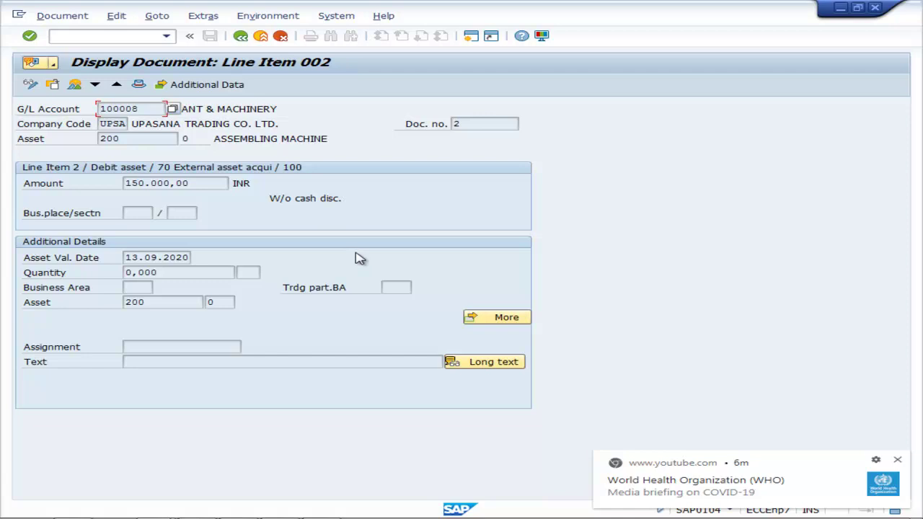
{"action": "left_click", "coordinate": [75, 83]}
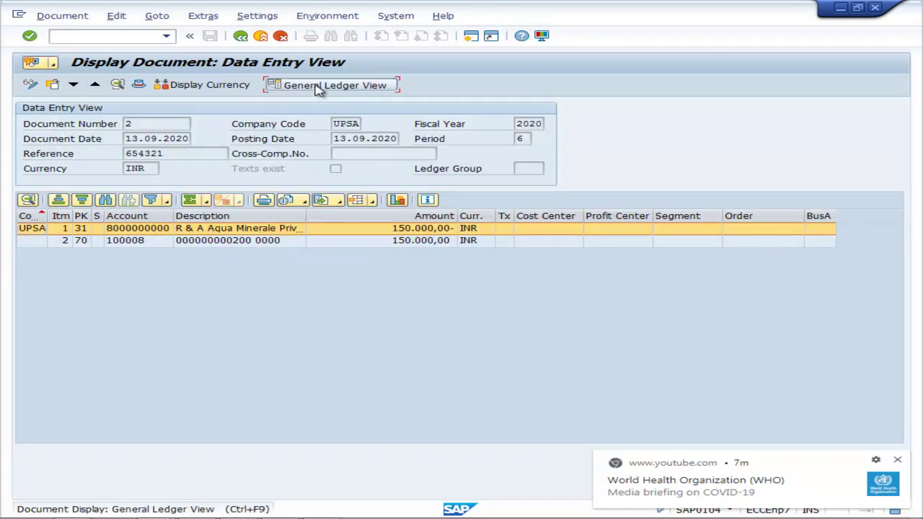
{"action": "left_click", "coordinate": [321, 84]}
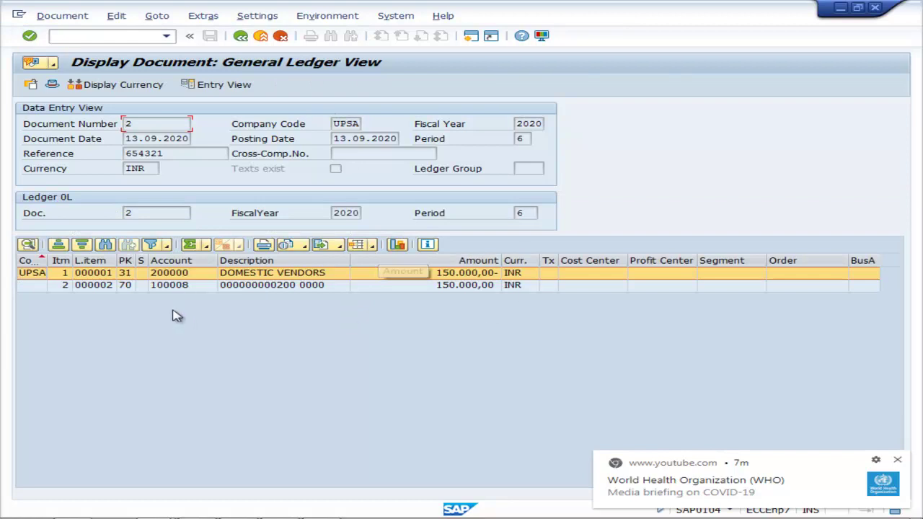
{"action": "left_click", "coordinate": [220, 84]}
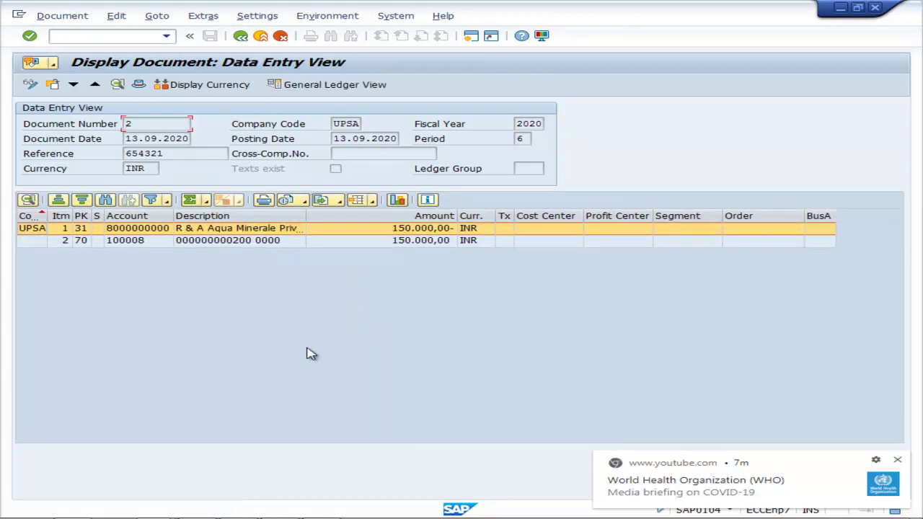
{"action": "left_click", "coordinate": [139, 85]}
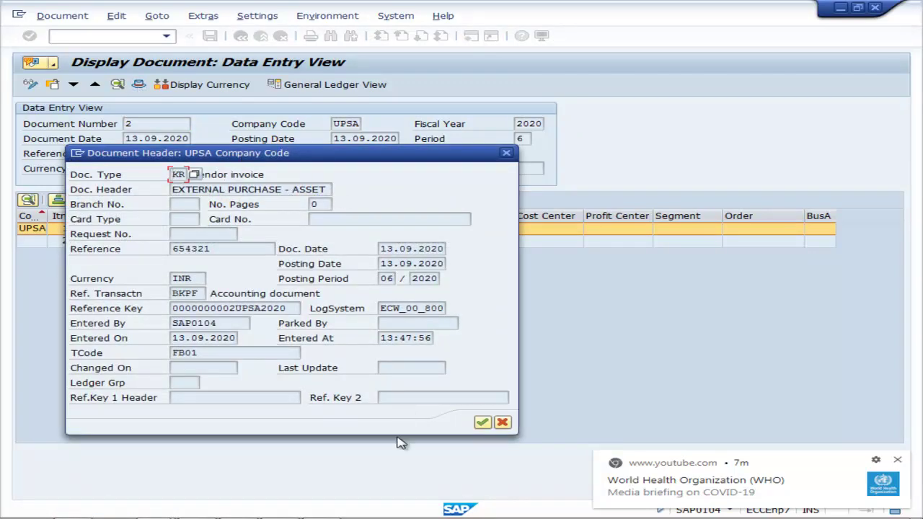
- Close the document header, leave the purchase document and line item display, and return to the SAP Easy Access screen
{"action": "left_click", "coordinate": [481, 421]}
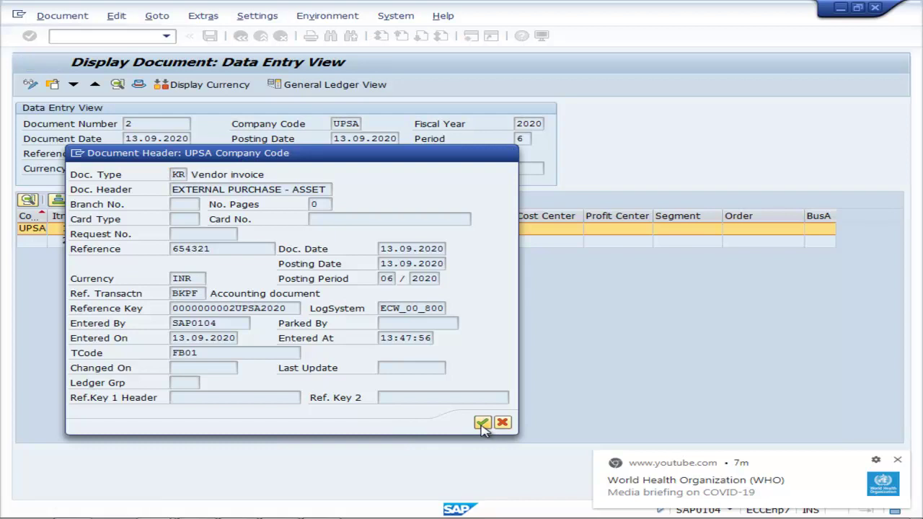
{"action": "left_click", "coordinate": [241, 36]}
{"action": "left_click", "coordinate": [241, 36]}
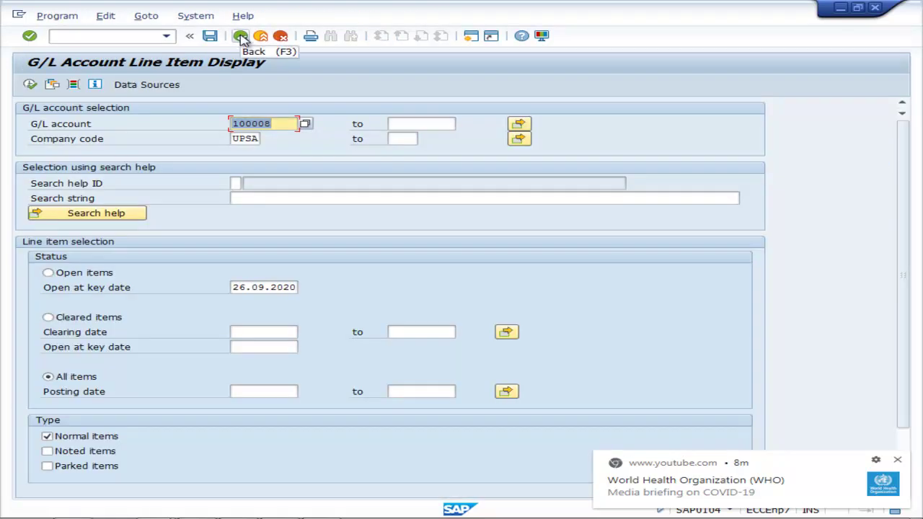
{"action": "left_click", "coordinate": [241, 35]}
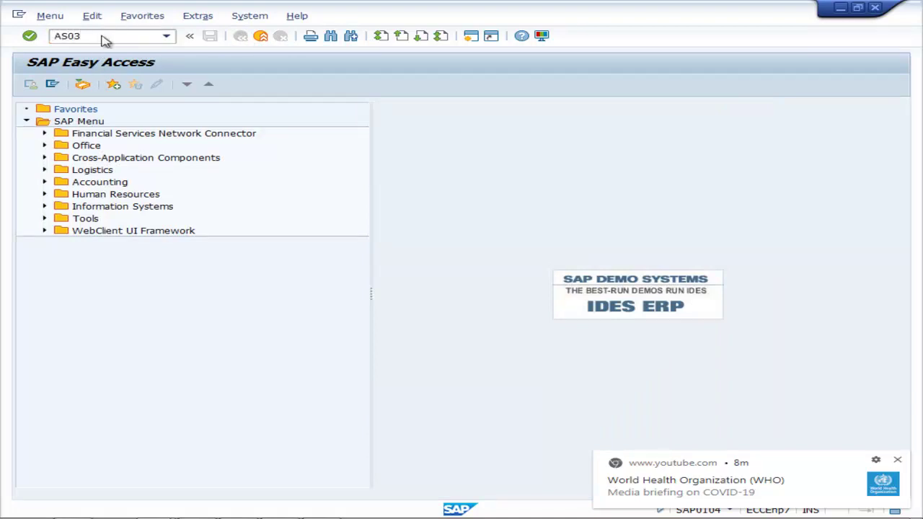
- Run transaction AS03, pick asset 200 (ASSEMBLING MACHINE) in company code UPSA and display its asset values
{"action": "key", "text": "Return"}
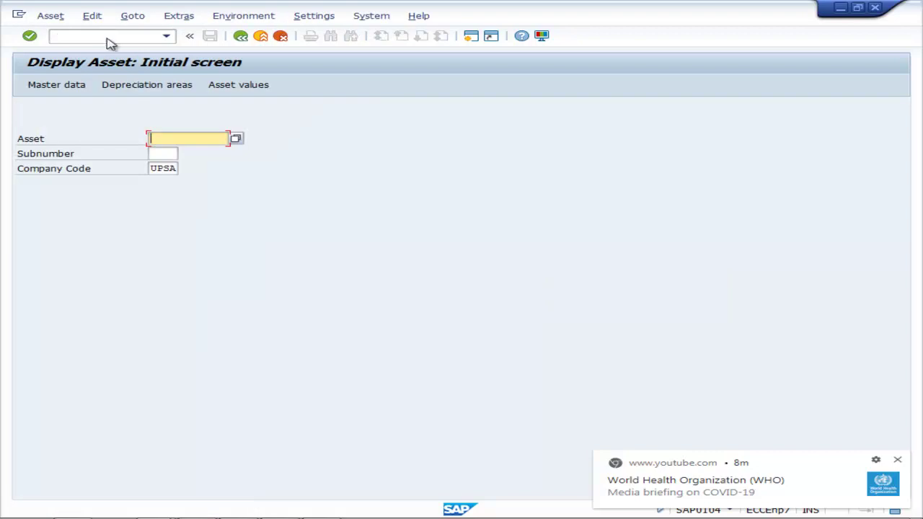
{"action": "left_click", "coordinate": [235, 138]}
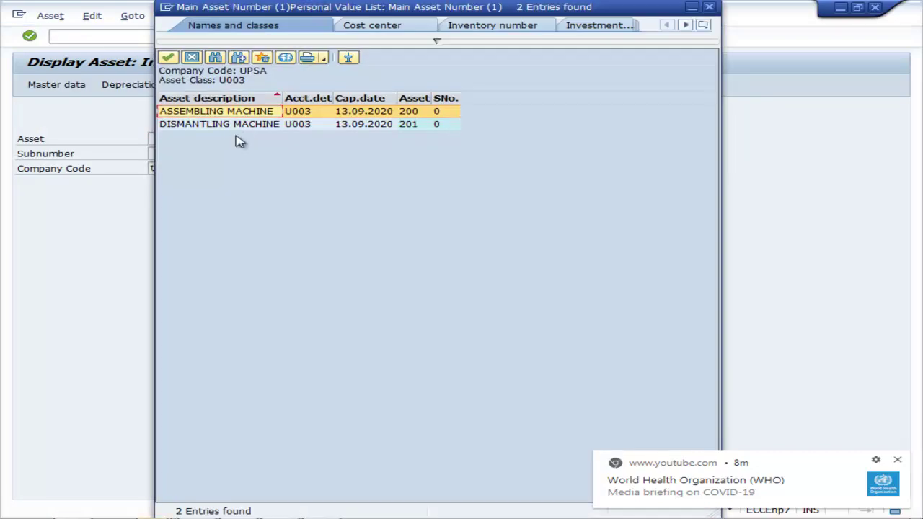
{"action": "left_click", "coordinate": [172, 58]}
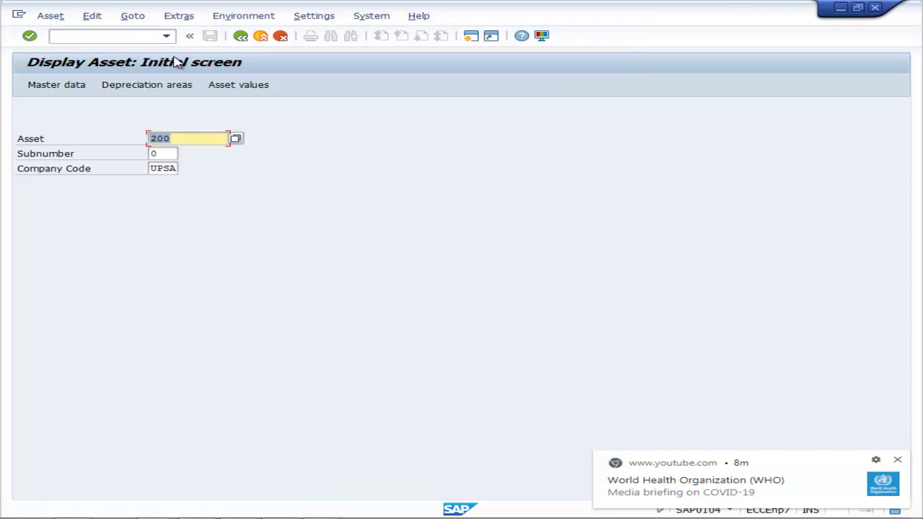
{"action": "left_click", "coordinate": [232, 85]}
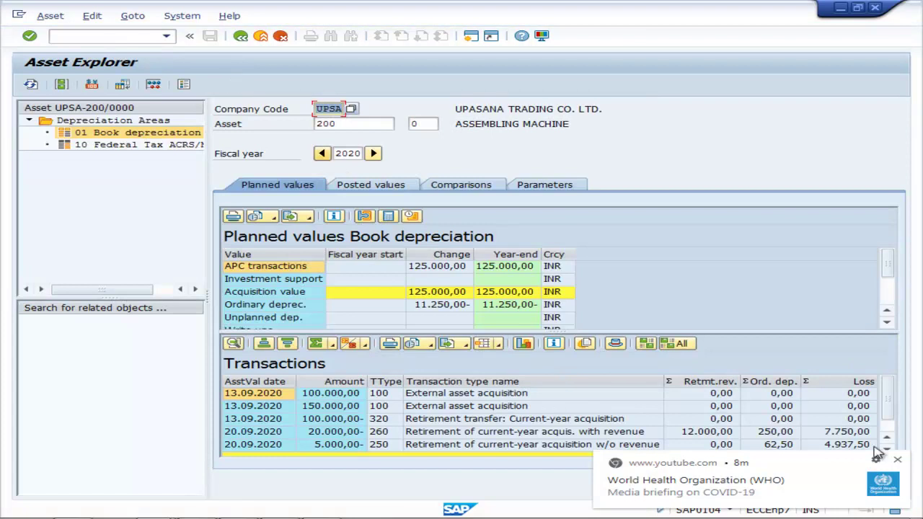
{"action": "left_click", "coordinate": [896, 460]}
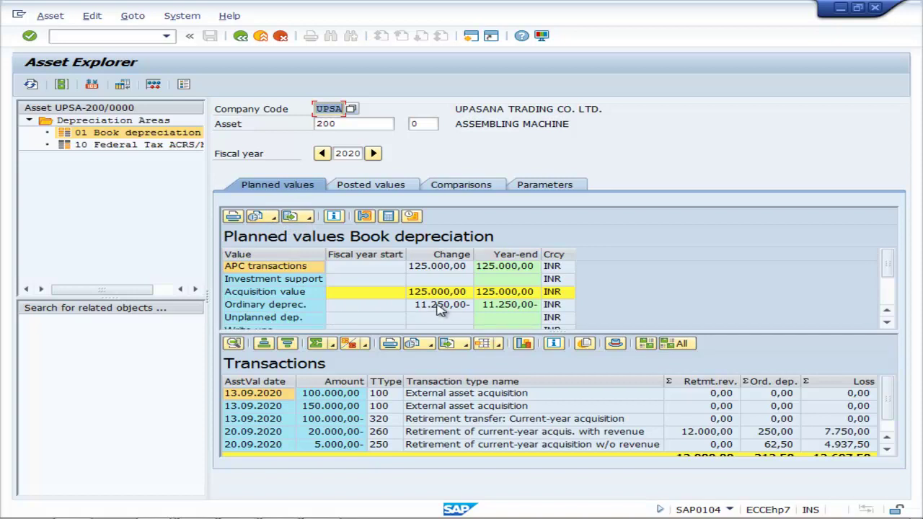
- Check the assembling machine's planned ordinary depreciation against its depreciation ADD amount in the DEPN Excel workbook
{"action": "key", "text": "alt+Tab"}
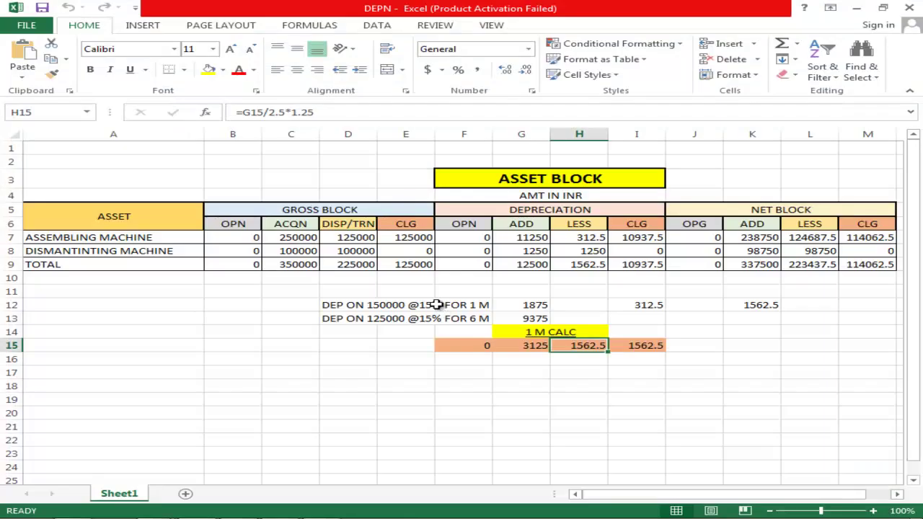
{"action": "left_click", "coordinate": [529, 240]}
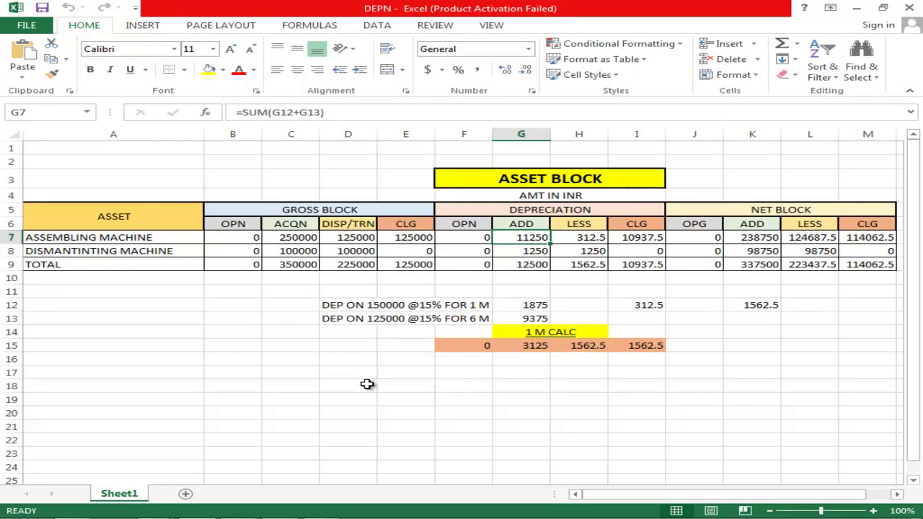
{"action": "key", "text": "alt+Tab"}
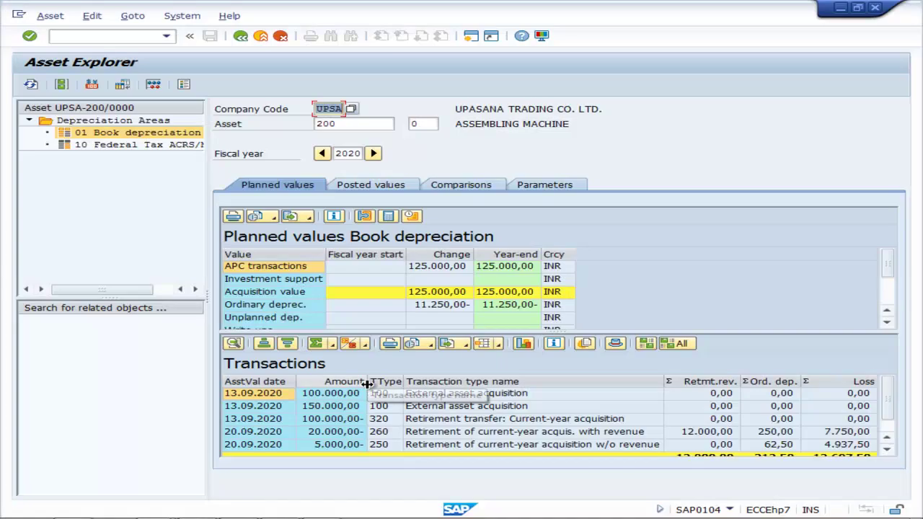
- Compare the ordinary depreciation on the two 20.09.2020 retirements with the assembling machine's depreciation LESS amount in the DEPN workbook
{"action": "left_click", "coordinate": [887, 450]}
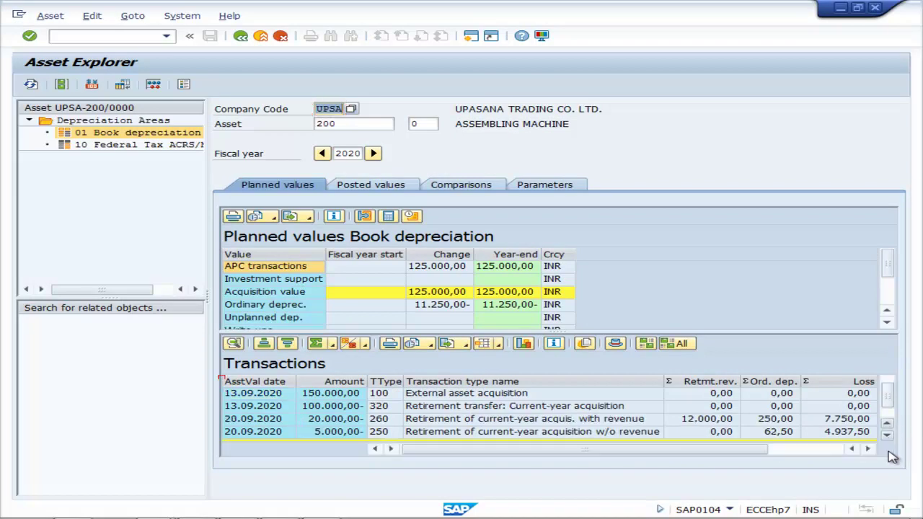
{"action": "left_click", "coordinate": [784, 421]}
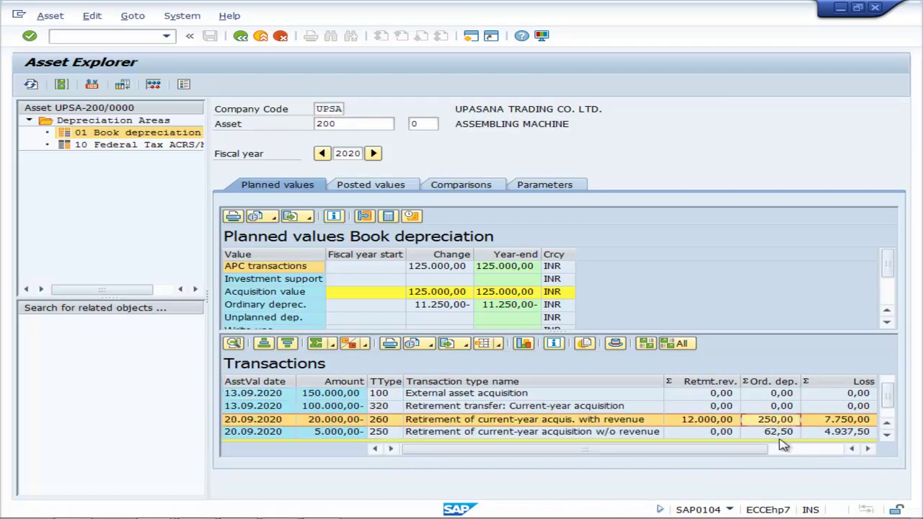
{"action": "left_click", "coordinate": [778, 431]}
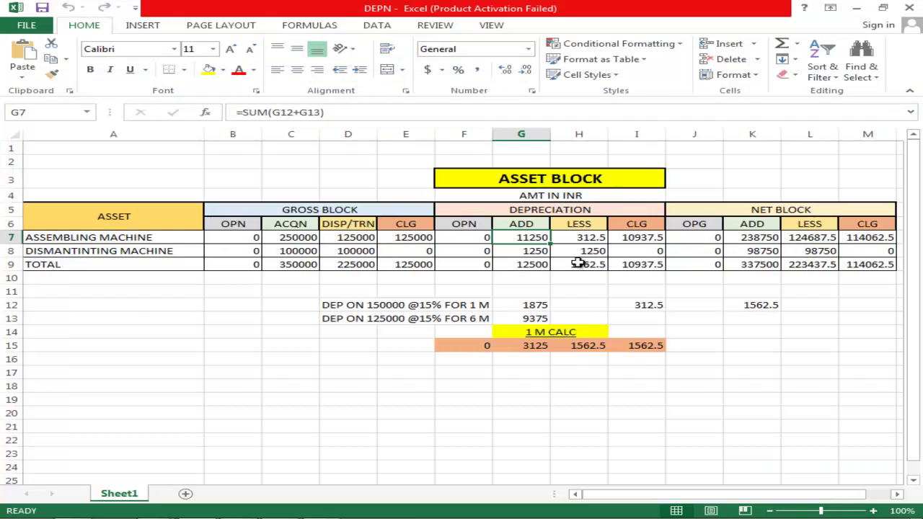
{"action": "left_click", "coordinate": [594, 239]}
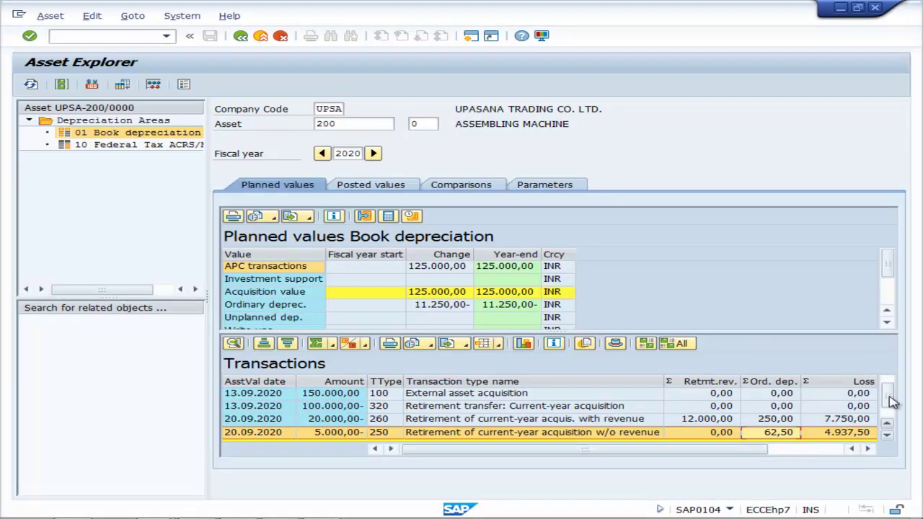
- Check the transactions' total ordinary depreciation against the DEPN workbook and review the assembling machine's closing depreciation formula
{"action": "left_click", "coordinate": [887, 423]}
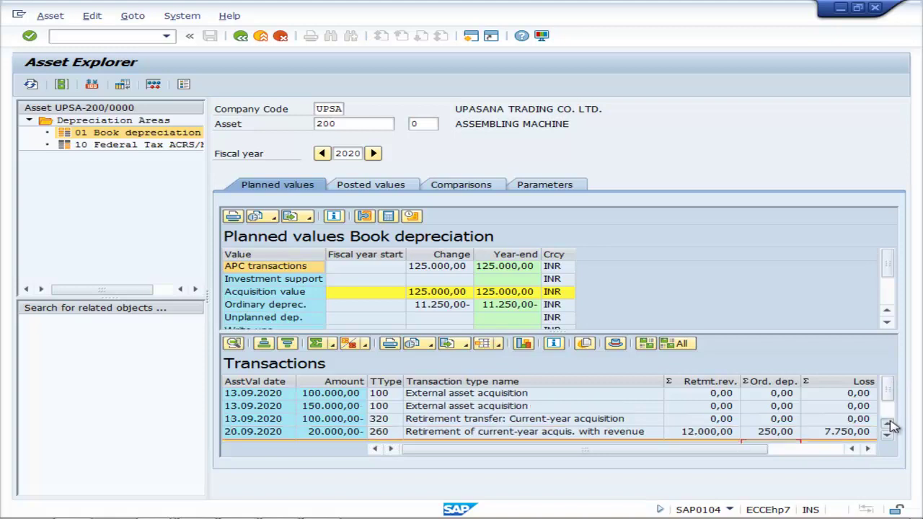
{"action": "left_click", "coordinate": [888, 437]}
{"action": "left_click", "coordinate": [888, 437]}
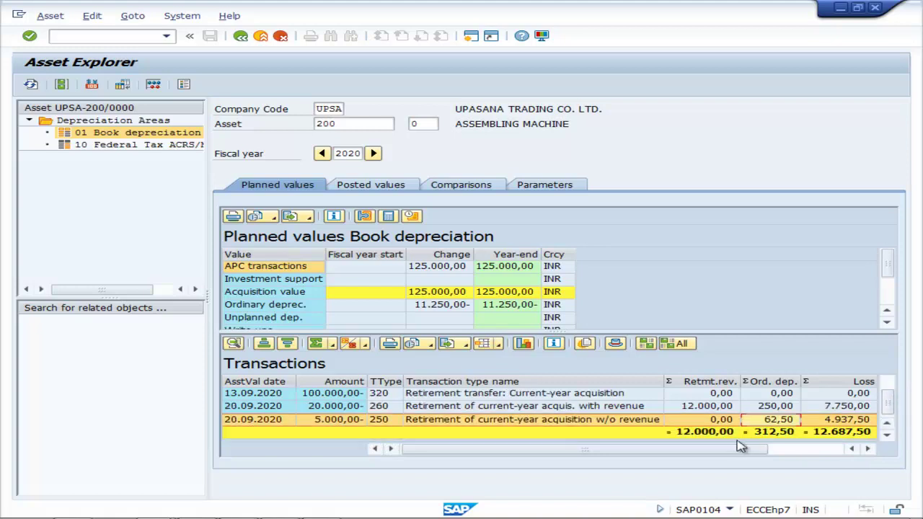
{"action": "left_click", "coordinate": [775, 433]}
{"action": "key", "text": "alt+Tab"}
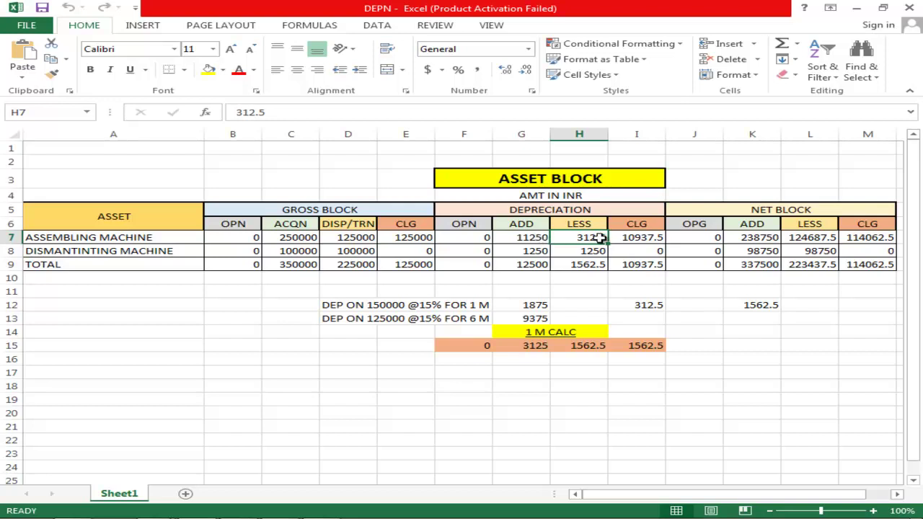
{"action": "left_click", "coordinate": [636, 237]}
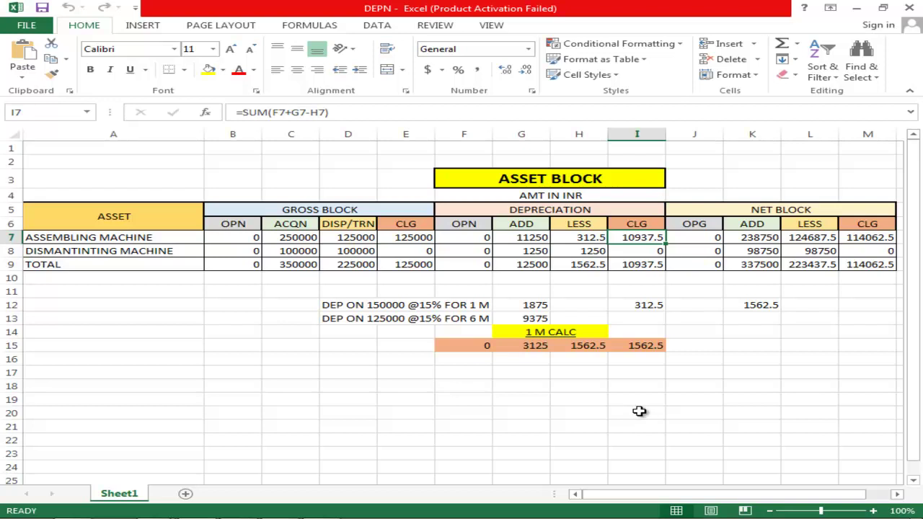
{"action": "key", "text": "alt+Tab"}
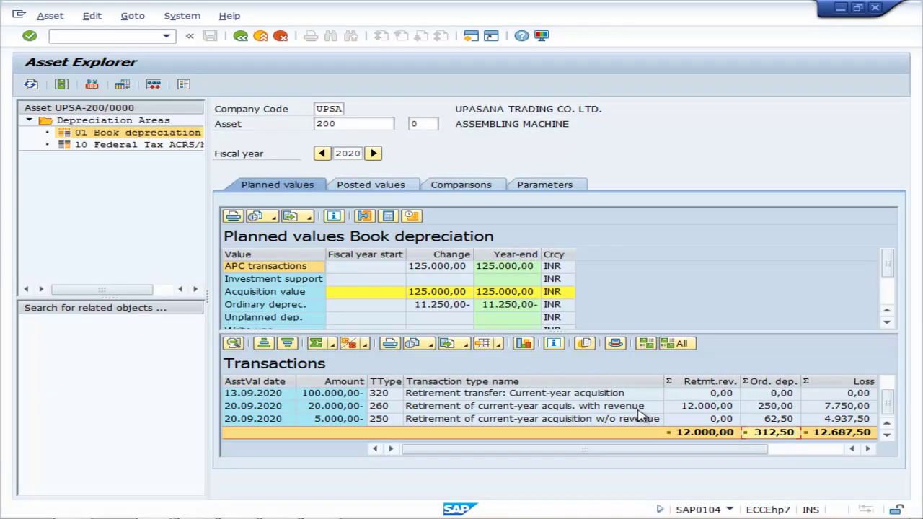
- Display the asset's posted values and examine the period 6 posted amount and the ordinary depreciation row
{"action": "left_click", "coordinate": [372, 186]}
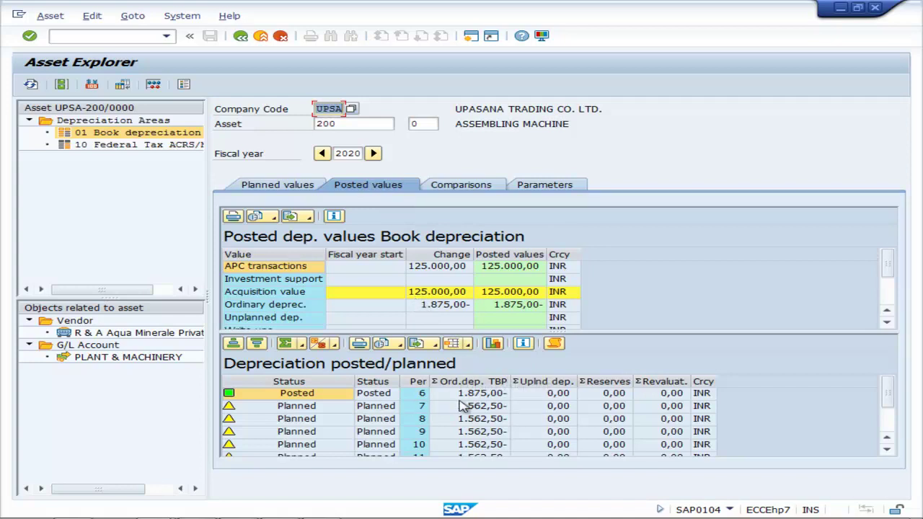
{"action": "left_click", "coordinate": [488, 396]}
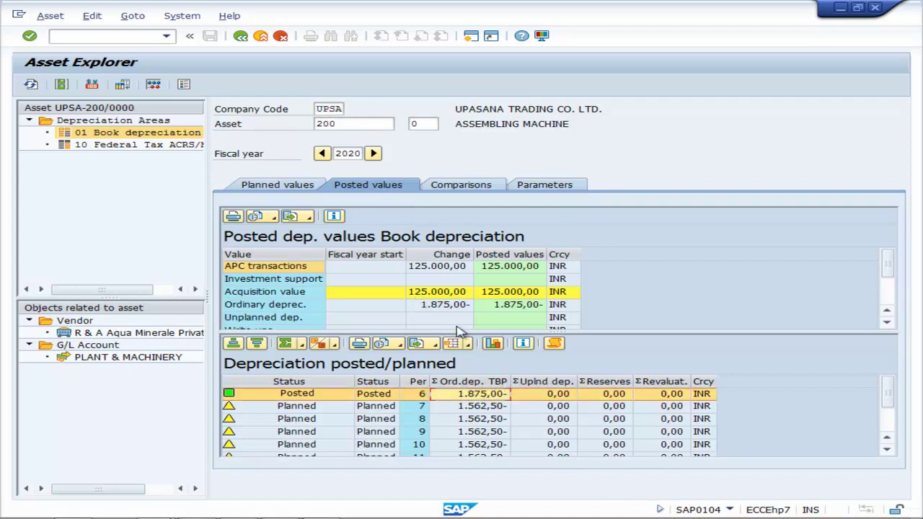
{"action": "left_click", "coordinate": [446, 307]}
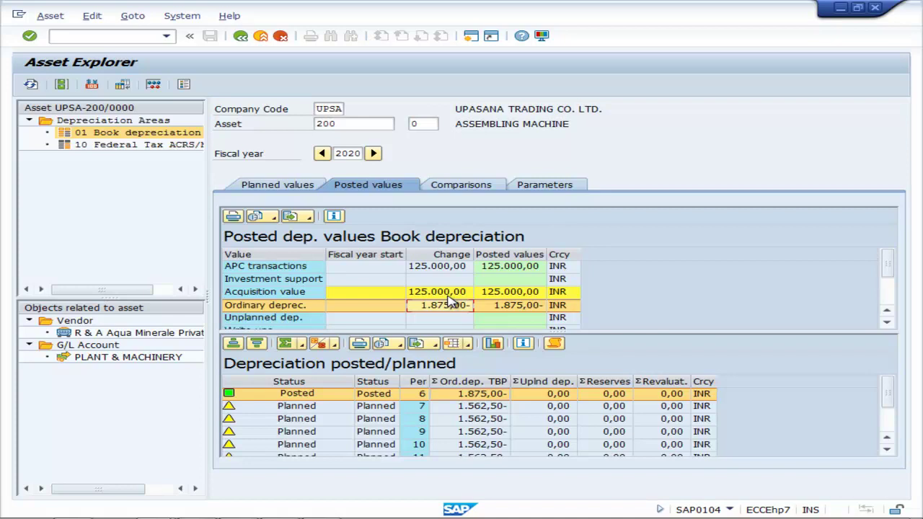
- Check the posted ordinary depreciation against the DEPN workbook's one-month calculation on 150000 at 15%
{"action": "key", "text": "alt+Tab"}
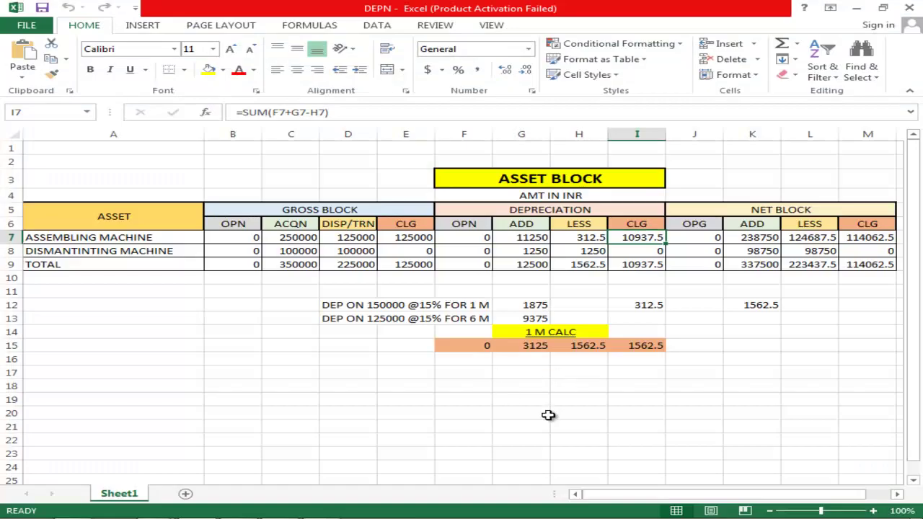
{"action": "left_click", "coordinate": [413, 264]}
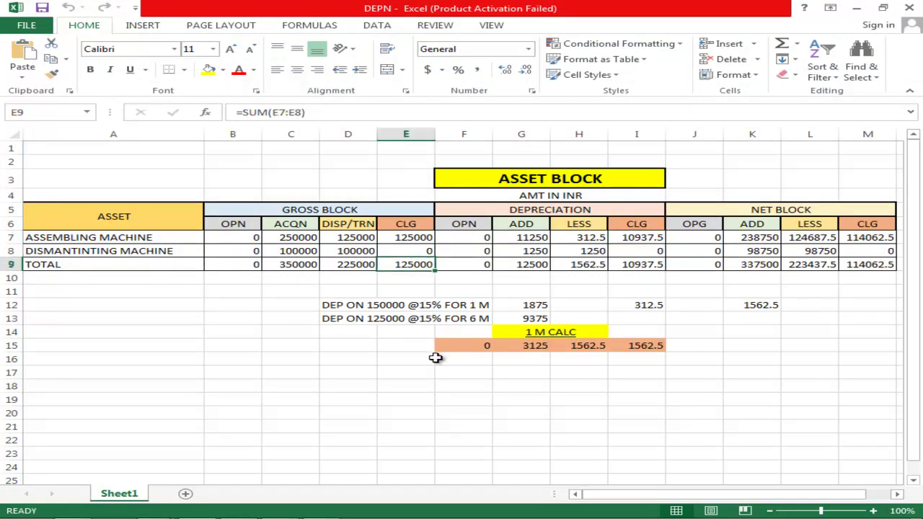
{"action": "left_click", "coordinate": [333, 307]}
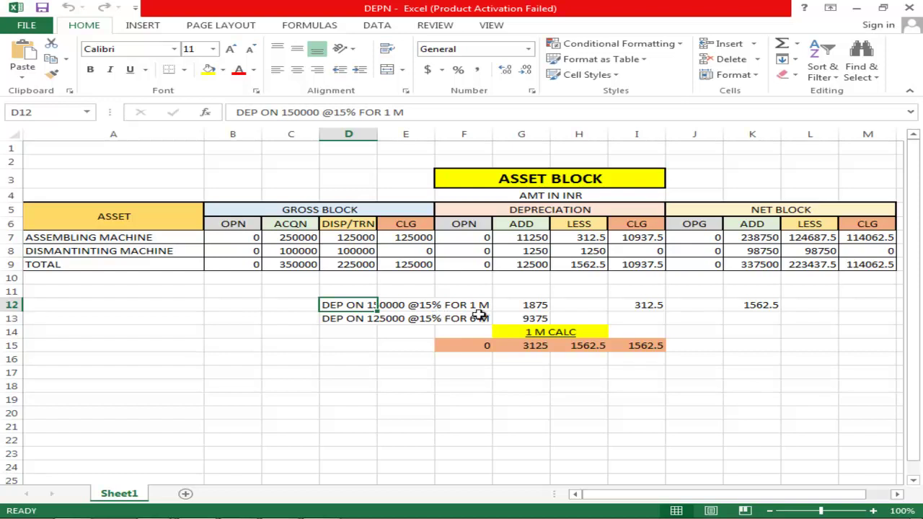
{"action": "left_click", "coordinate": [534, 307]}
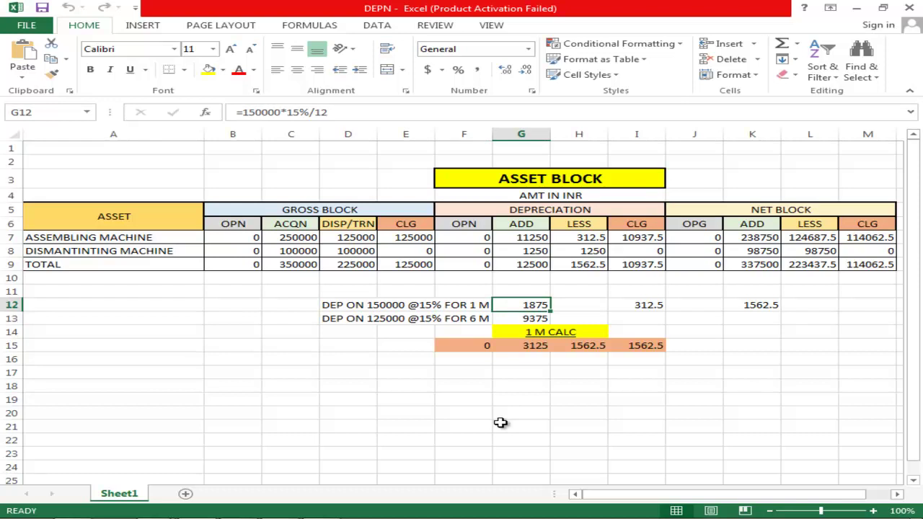
{"action": "key", "text": "alt+Tab"}
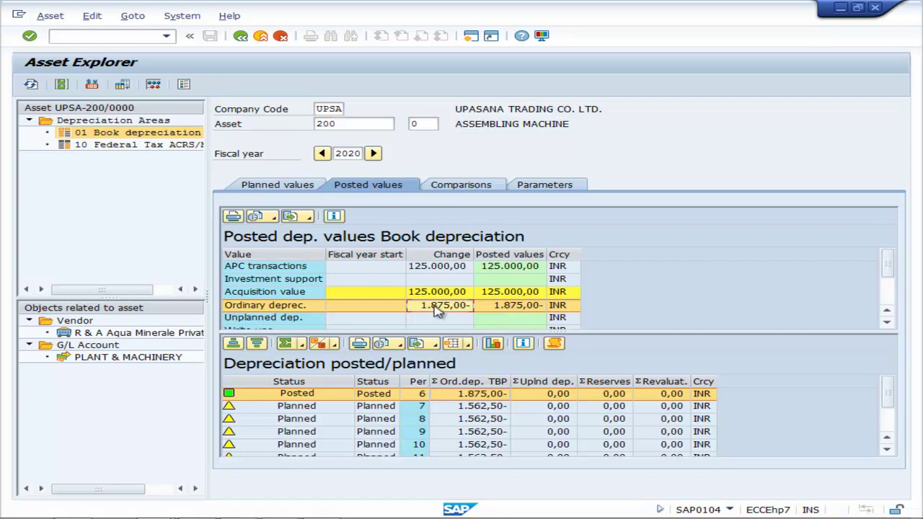
{"action": "key", "text": "alt+Tab"}
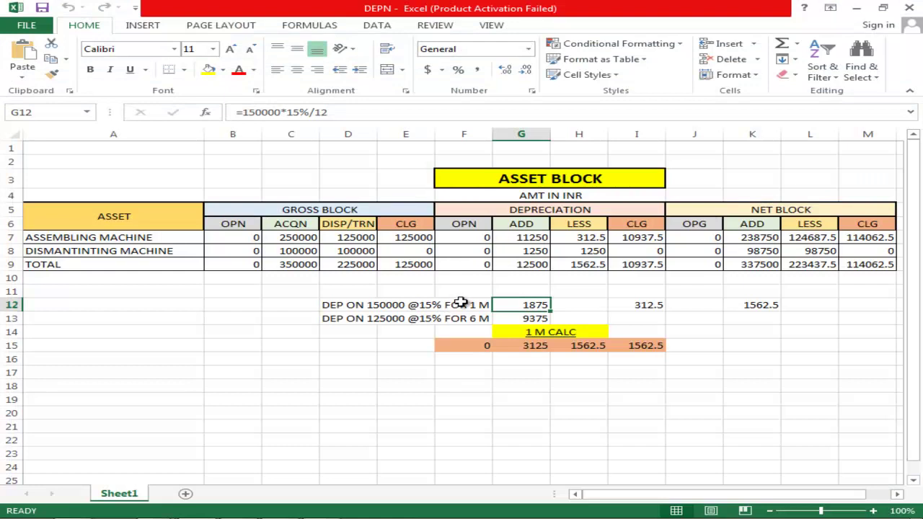
{"action": "key", "text": "alt+Tab"}
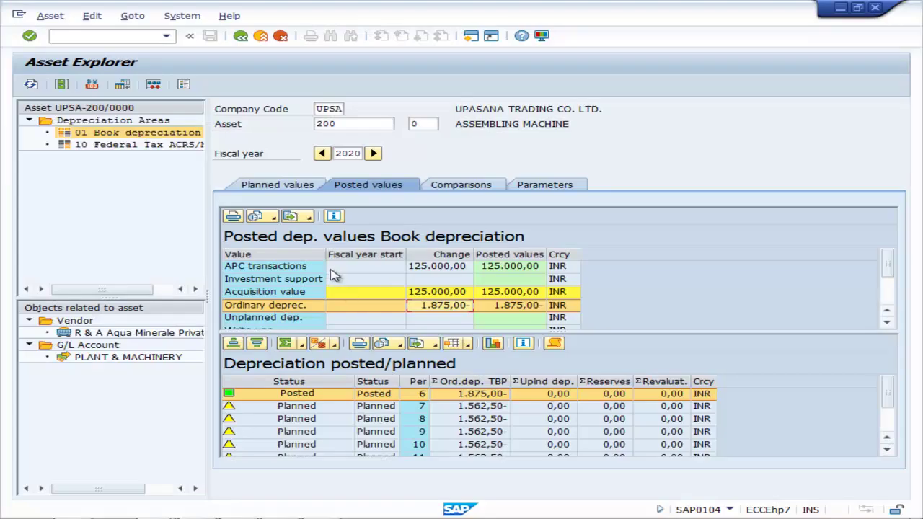
- Examine the calculations in cells I12 and K12 of the DEPN workbook that split the one-month depreciation
{"action": "key", "text": "alt+Tab"}
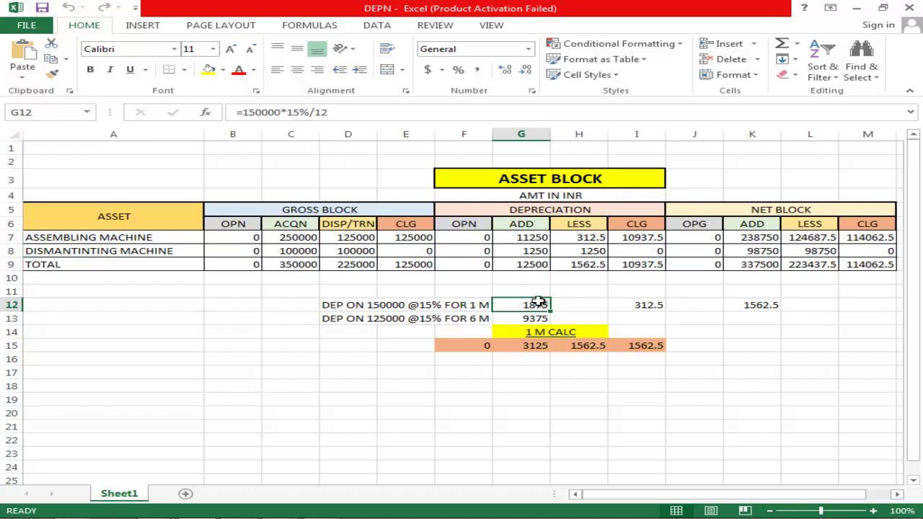
{"action": "left_click", "coordinate": [656, 305]}
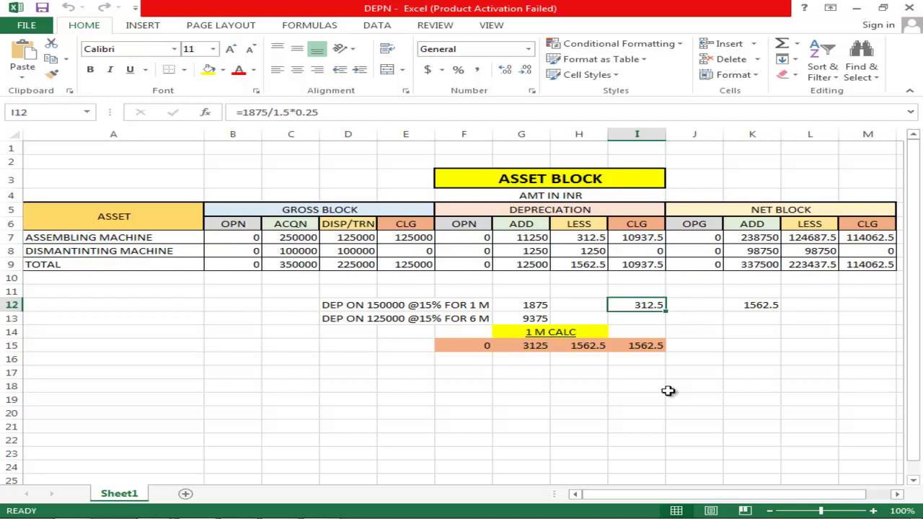
{"action": "left_click", "coordinate": [752, 304]}
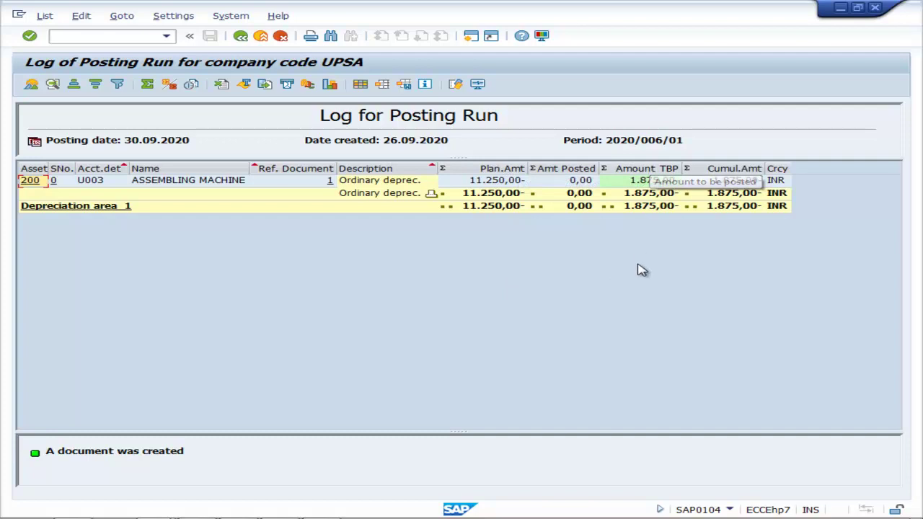
- Return to the asset's values, display the Asset History Sheet for asset 200 and compare its amounts with the DEPN workbook's asset block
{"action": "left_click", "coordinate": [241, 36]}
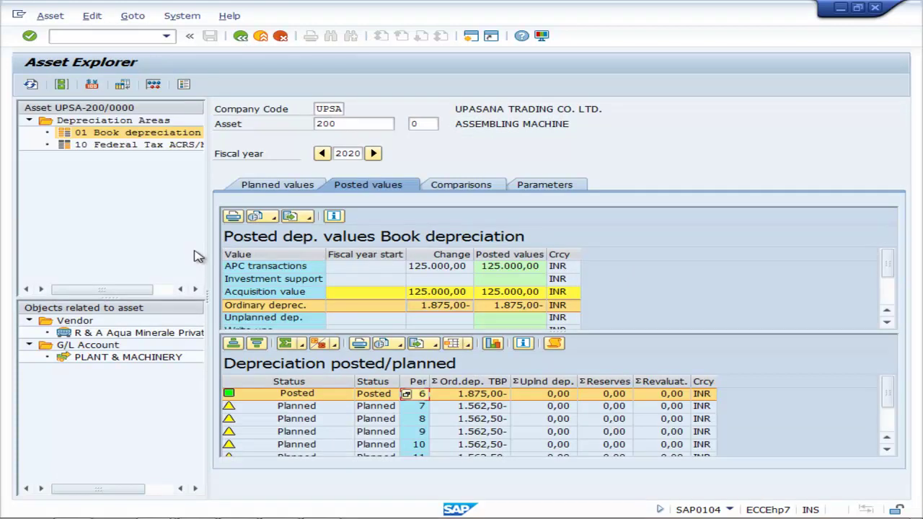
{"action": "left_click", "coordinate": [123, 84]}
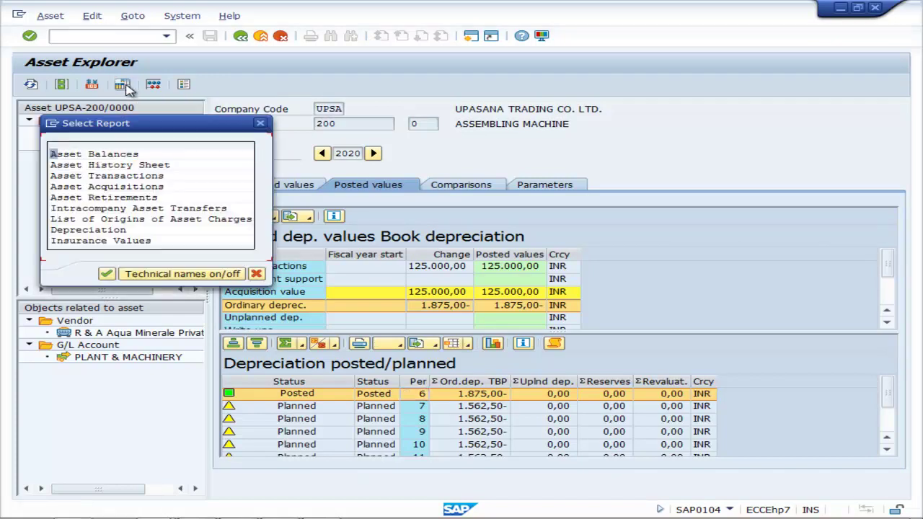
{"action": "double_click", "coordinate": [113, 166]}
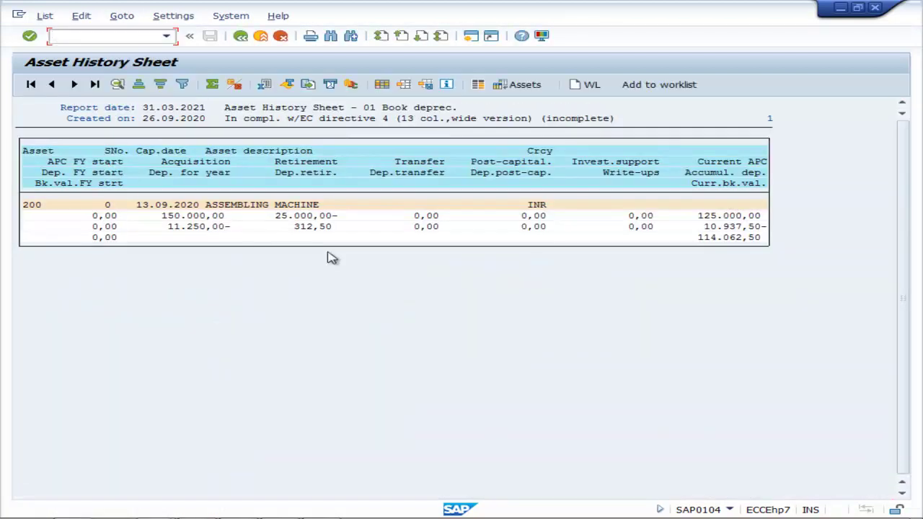
{"action": "key", "text": "alt+Tab"}
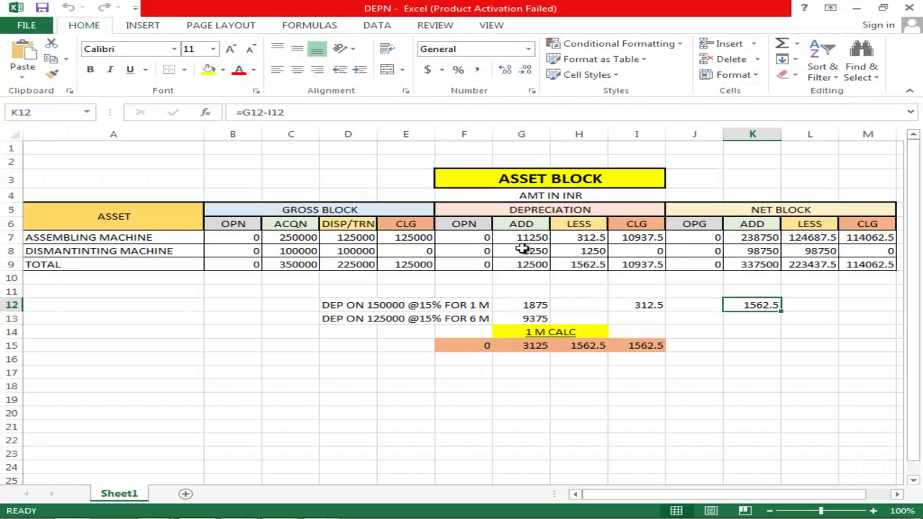
{"action": "key", "text": "alt+Tab"}
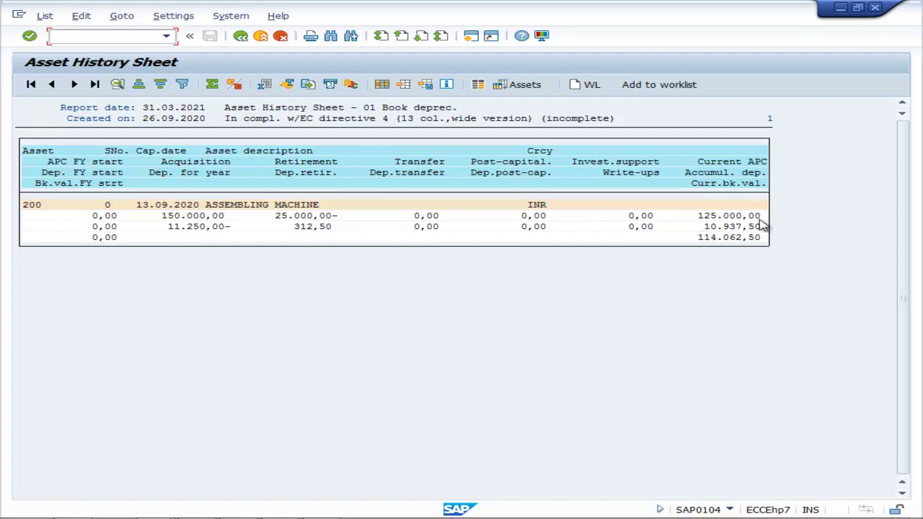
{"action": "key", "text": "alt+Tab"}
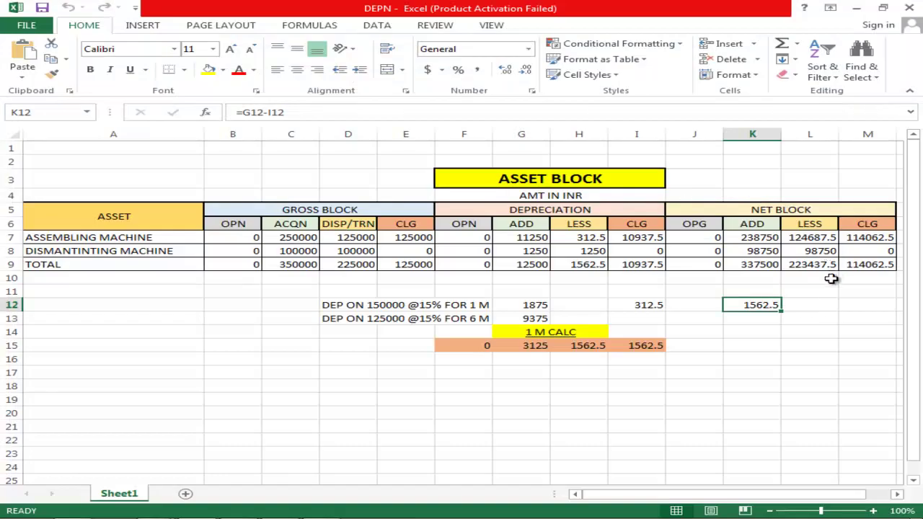
{"action": "key", "text": "alt+Tab"}
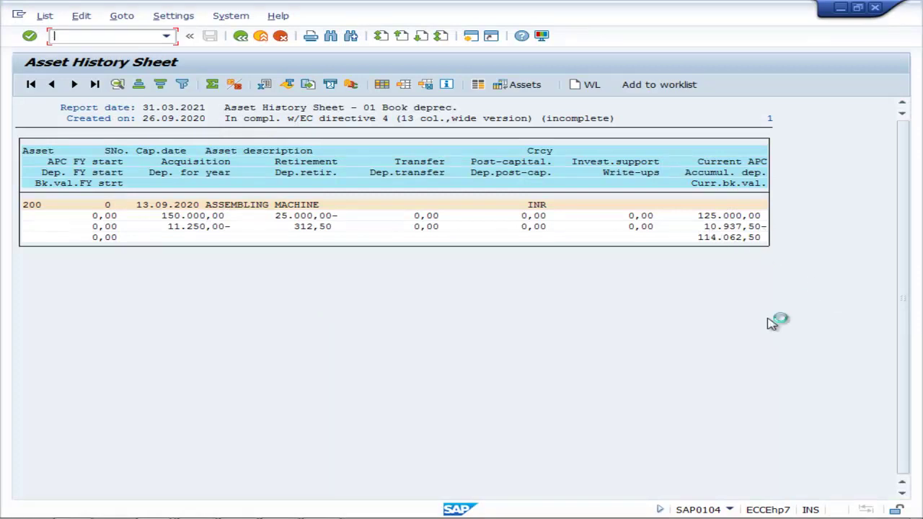
- Check the assembling machine's closing gross, depreciation and net block formulas in E7, I7 and M7 against the Asset History Sheet
{"action": "key", "text": "alt+Tab"}
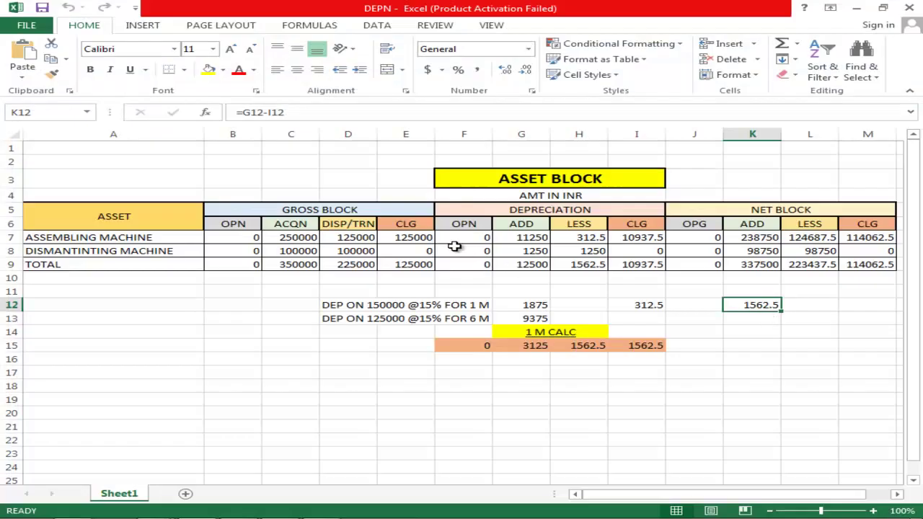
{"action": "left_click", "coordinate": [416, 240]}
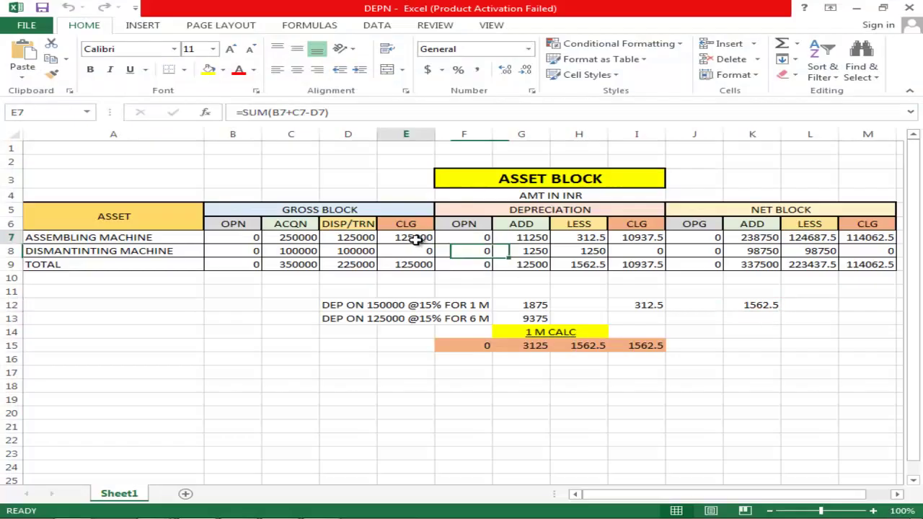
{"action": "left_click", "coordinate": [644, 240]}
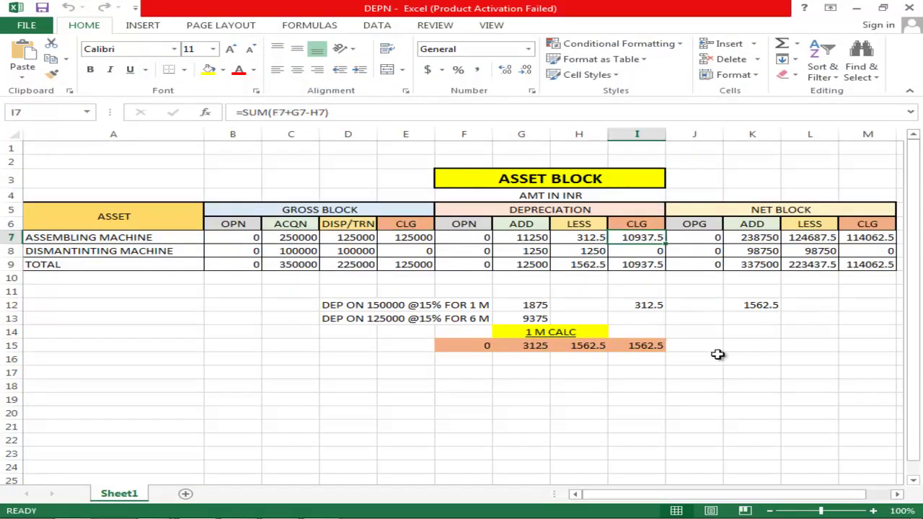
{"action": "left_click", "coordinate": [870, 239]}
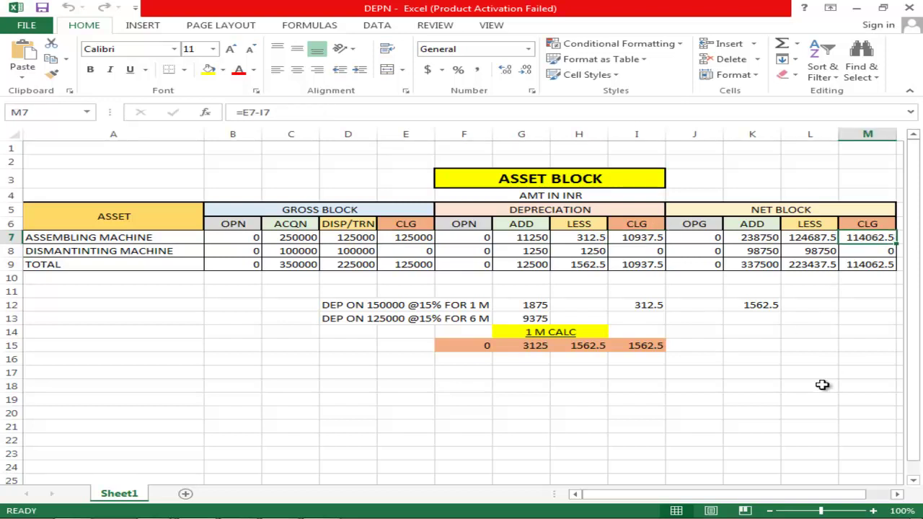
{"action": "key", "text": "alt+Tab"}
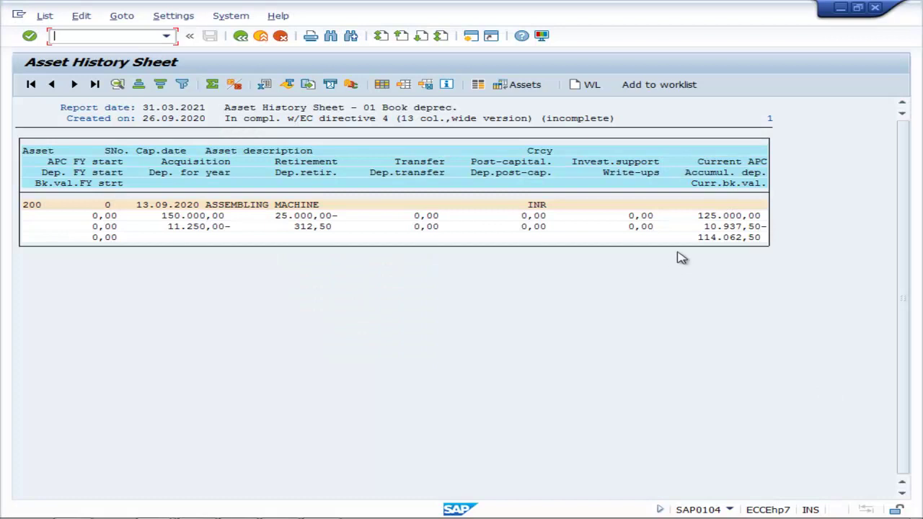
{"action": "key", "text": "alt+Tab"}
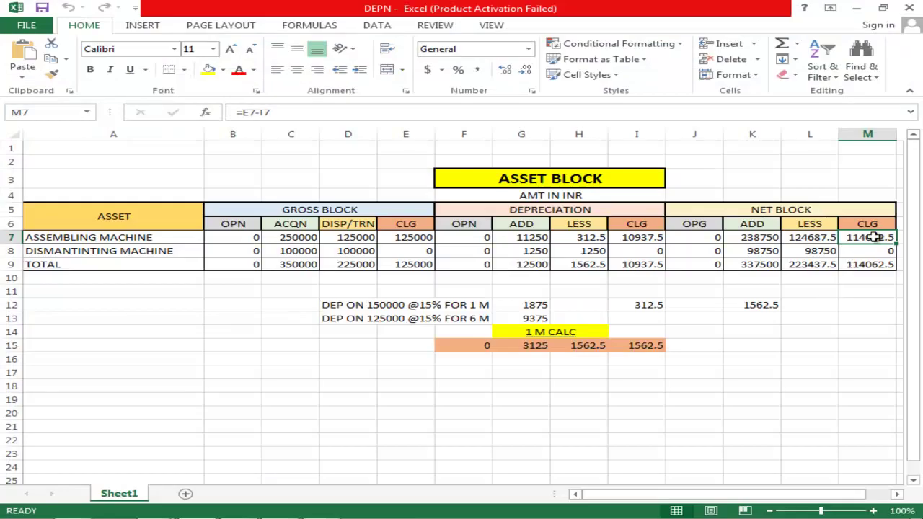
{"action": "key", "text": "alt+Tab"}
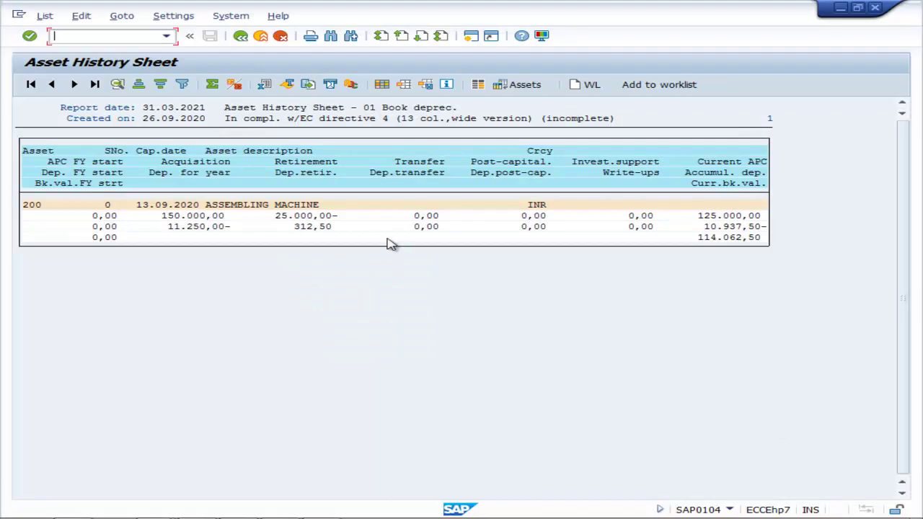
{"action": "left_click", "coordinate": [240, 36]}
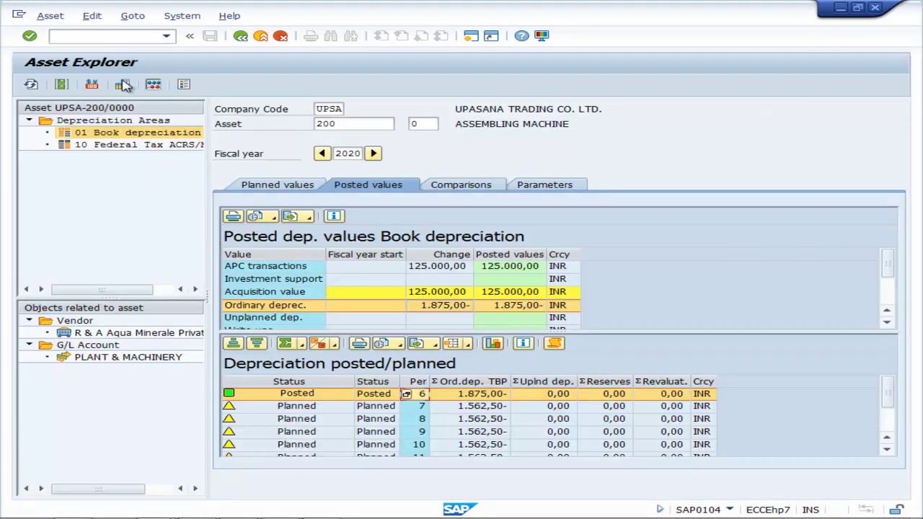
- Examine the Asset Balances report and the Asset Acquisitions report for asset 200
{"action": "left_click", "coordinate": [123, 84]}
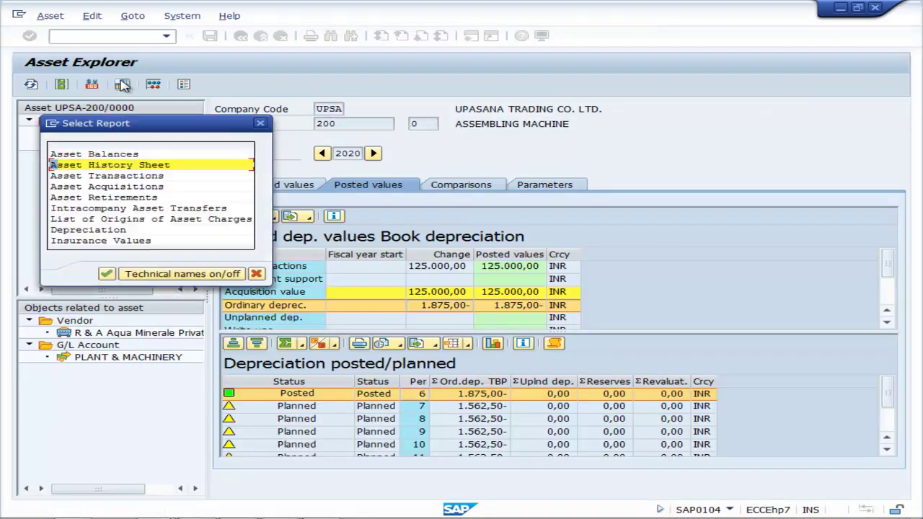
{"action": "double_click", "coordinate": [119, 155]}
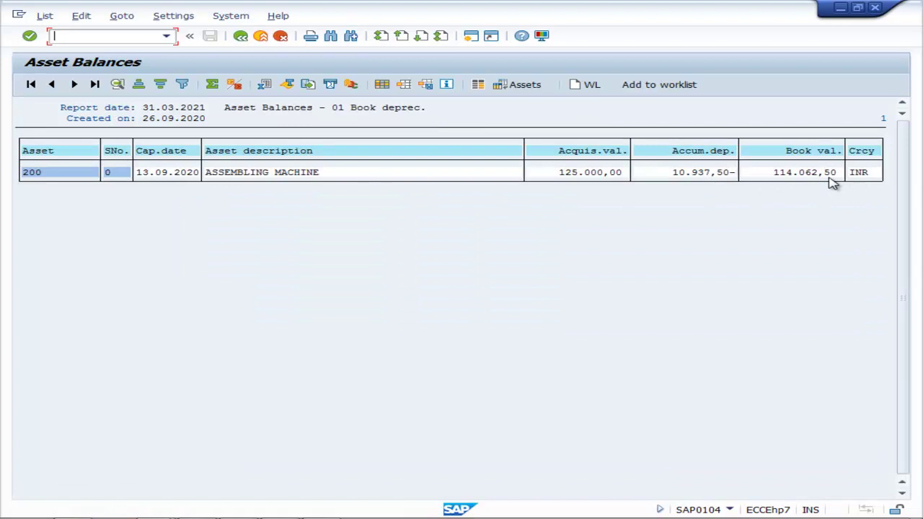
{"action": "left_click", "coordinate": [240, 36]}
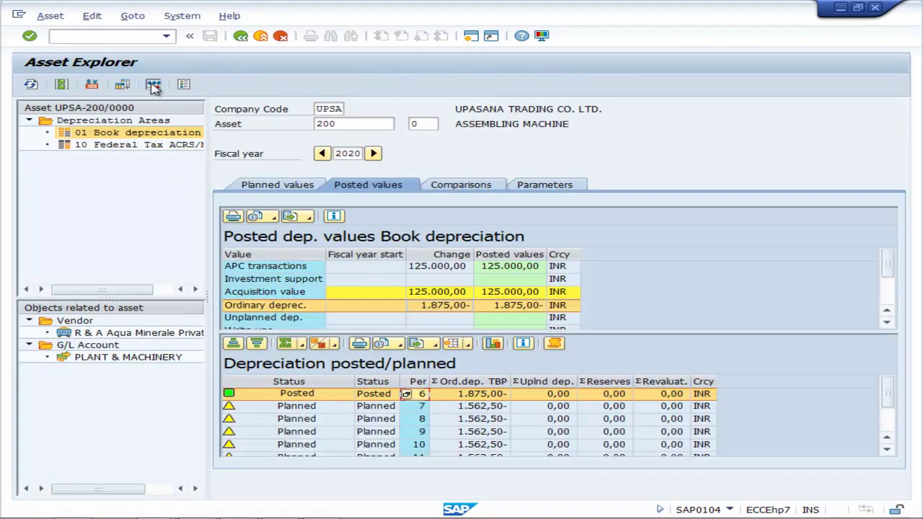
{"action": "left_click", "coordinate": [123, 86]}
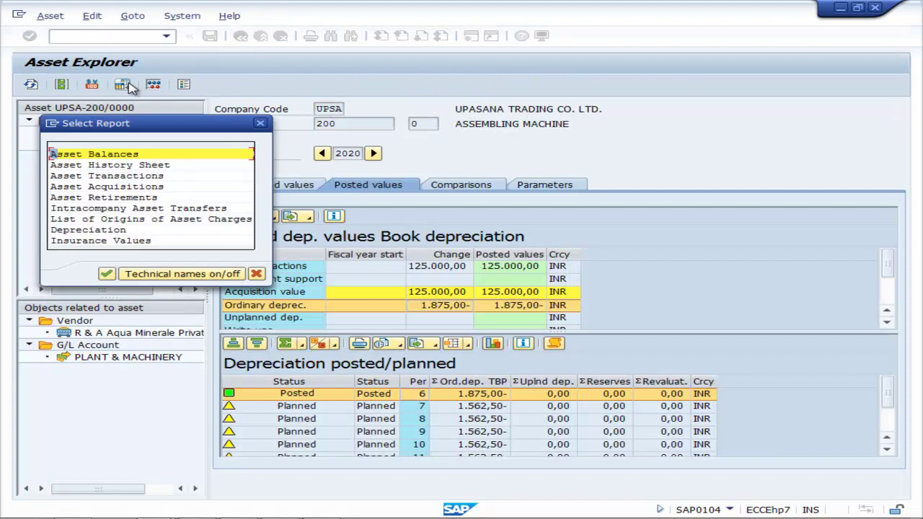
{"action": "double_click", "coordinate": [144, 187]}
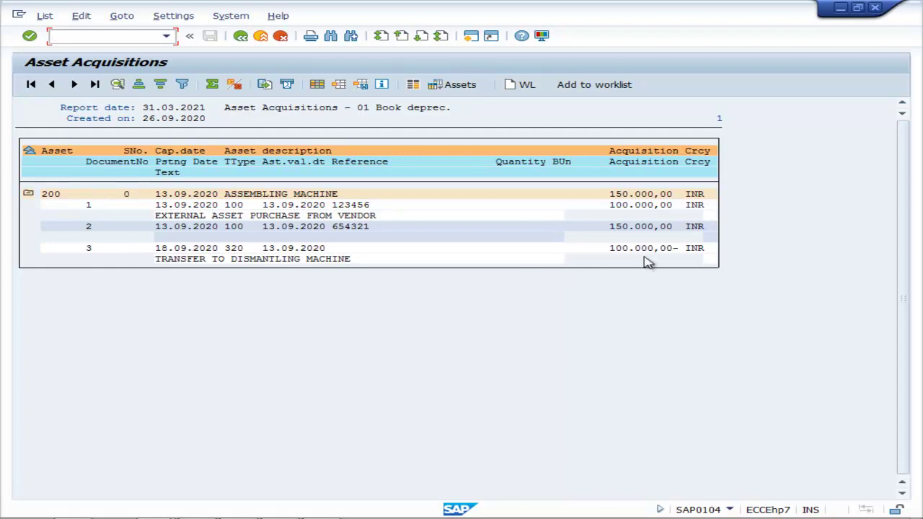
{"action": "left_click", "coordinate": [240, 36]}
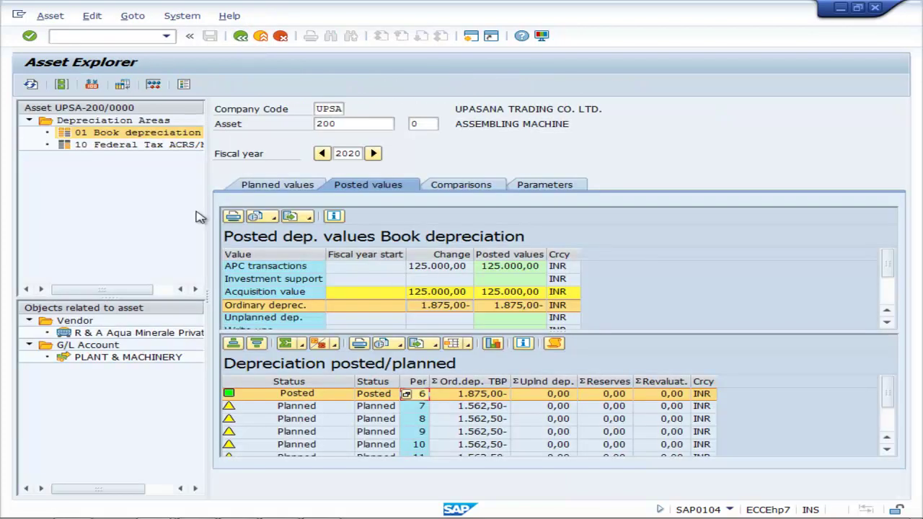
- Review the Asset Retirements report for asset 200 and check its Depreciation report against the DEPN workbook
{"action": "left_click", "coordinate": [123, 84]}
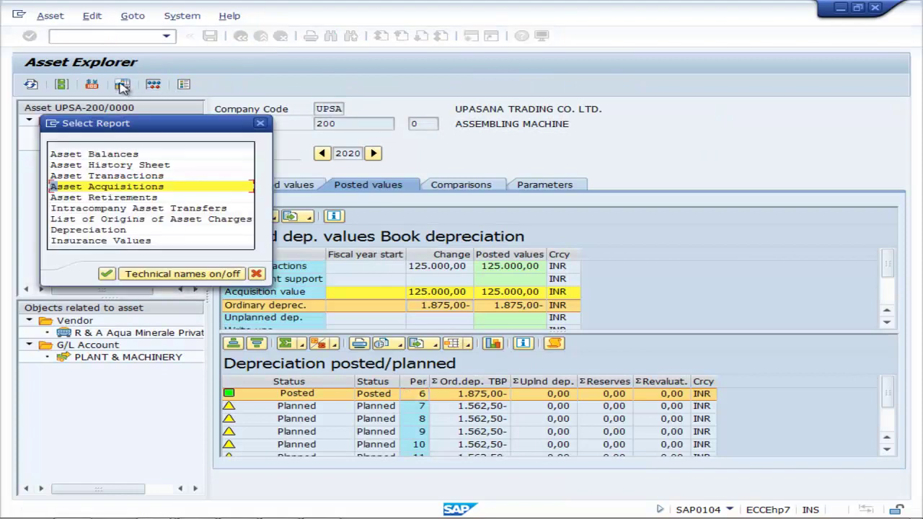
{"action": "double_click", "coordinate": [129, 197]}
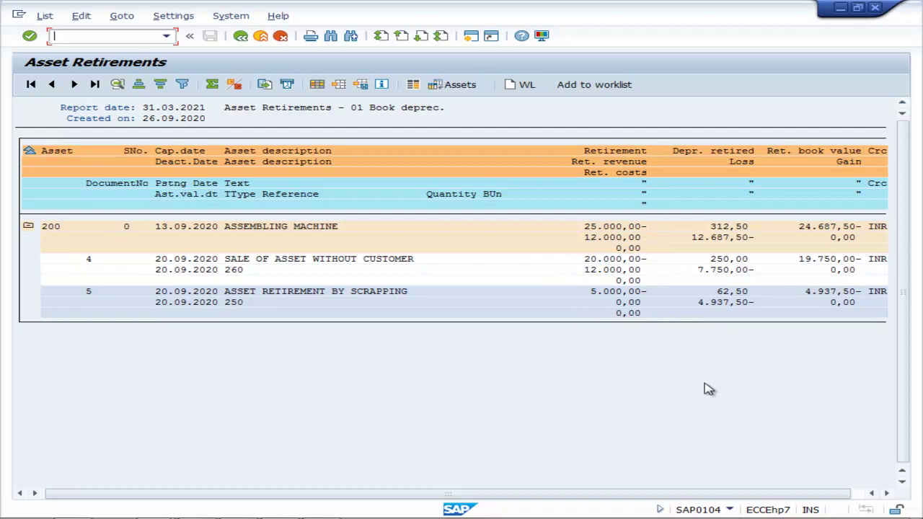
{"action": "left_click", "coordinate": [240, 37]}
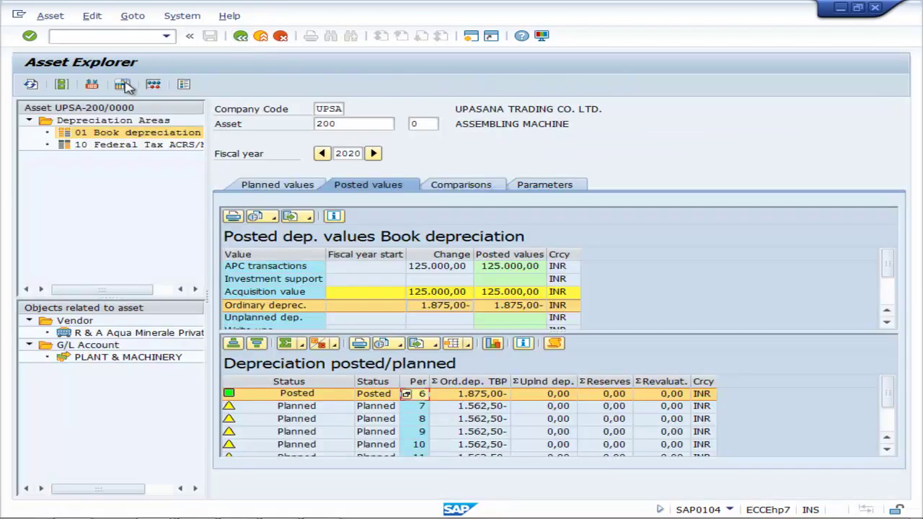
{"action": "left_click", "coordinate": [124, 85]}
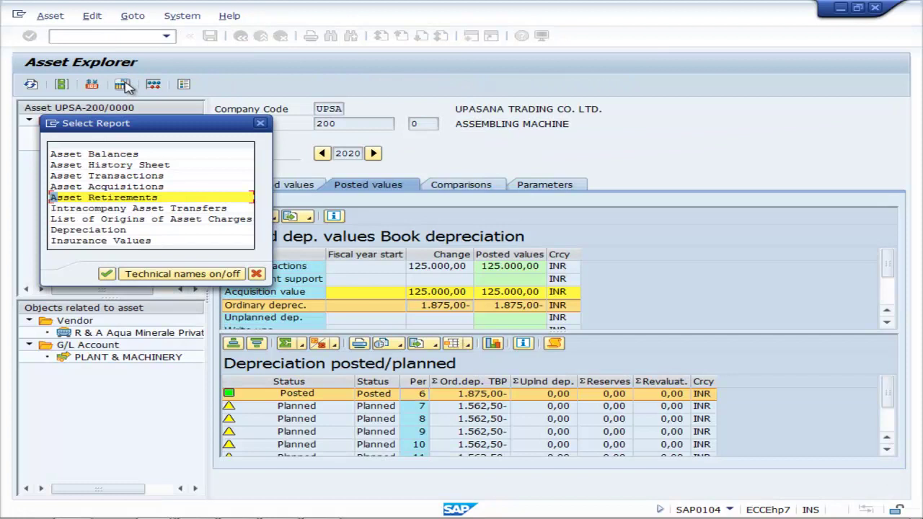
{"action": "double_click", "coordinate": [112, 230]}
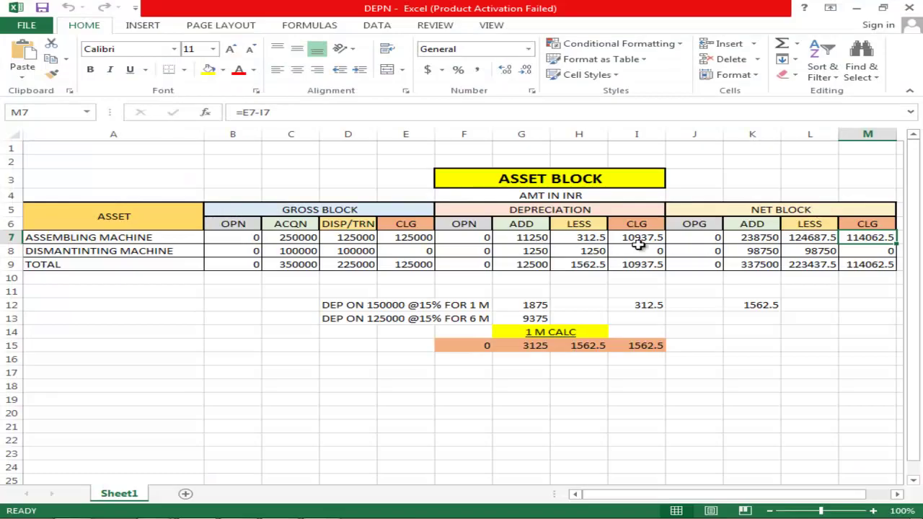
{"action": "key", "text": "alt+Tab"}
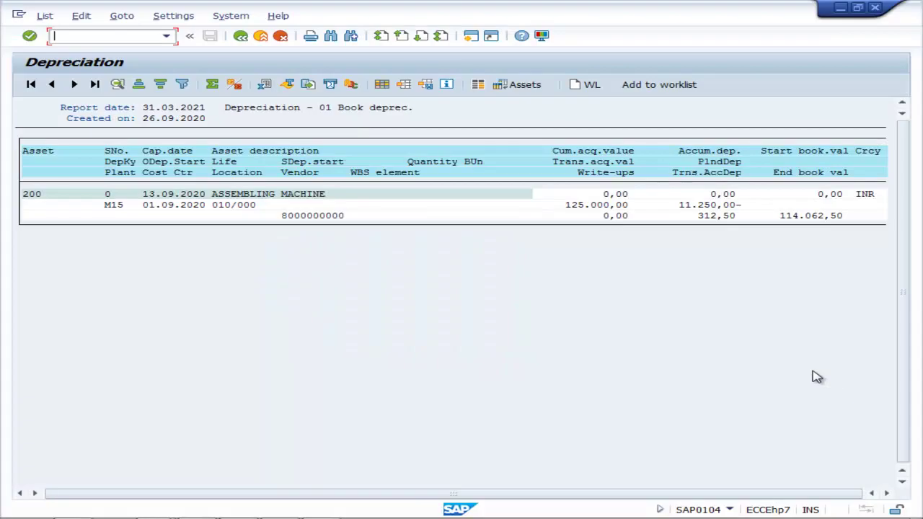
{"action": "left_click", "coordinate": [240, 37]}
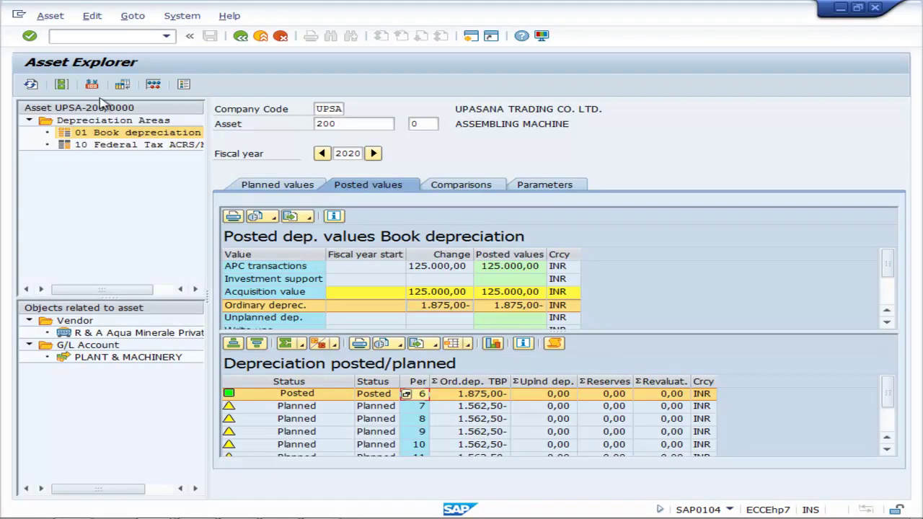
- Display the Asset Transactions report for asset 200 and compare its postings with the DEPN workbook's asset block
{"action": "left_click", "coordinate": [122, 85]}
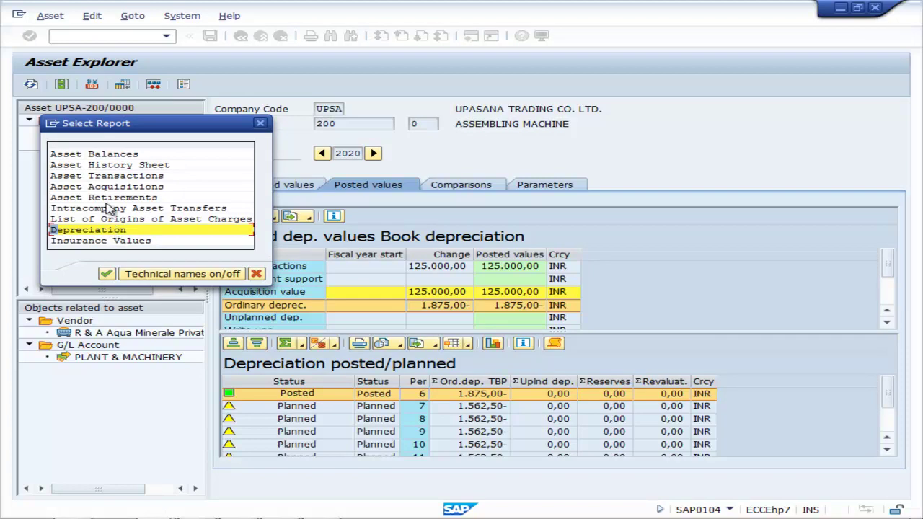
{"action": "double_click", "coordinate": [101, 176]}
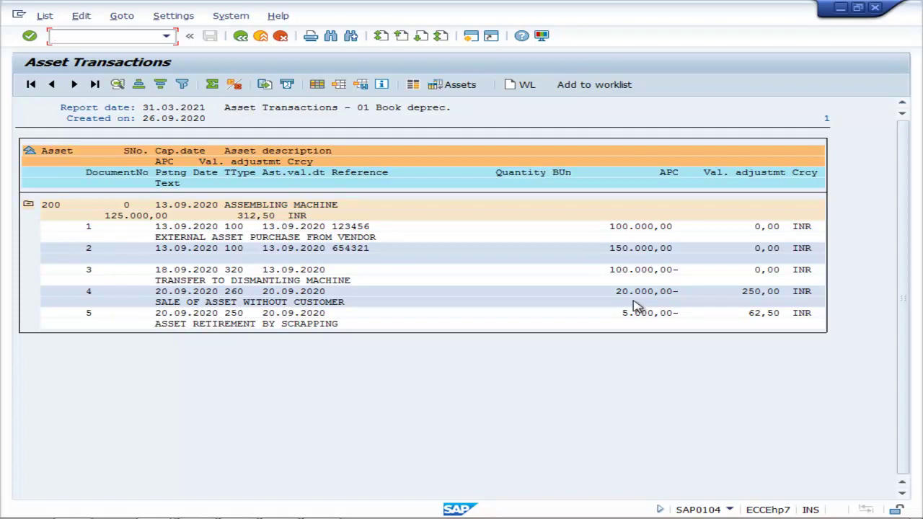
{"action": "key", "text": "alt+Tab"}
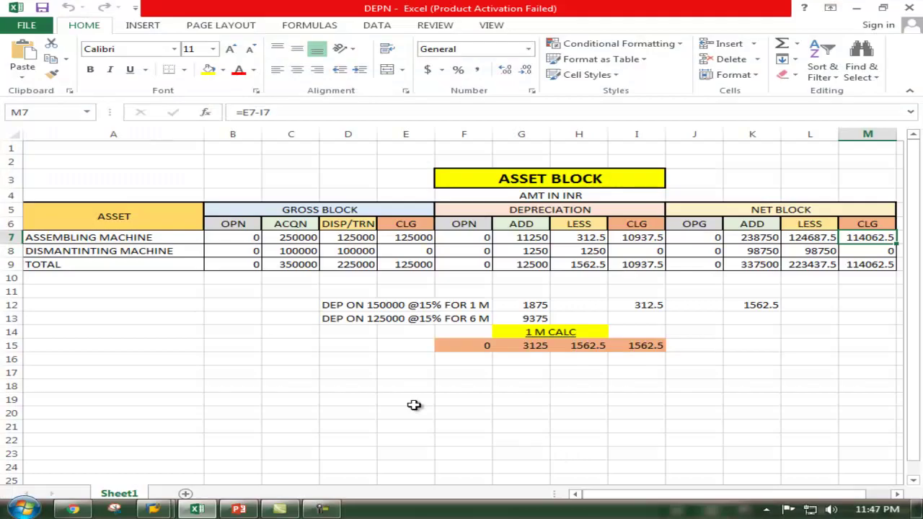
{"action": "key", "text": "alt+Tab"}
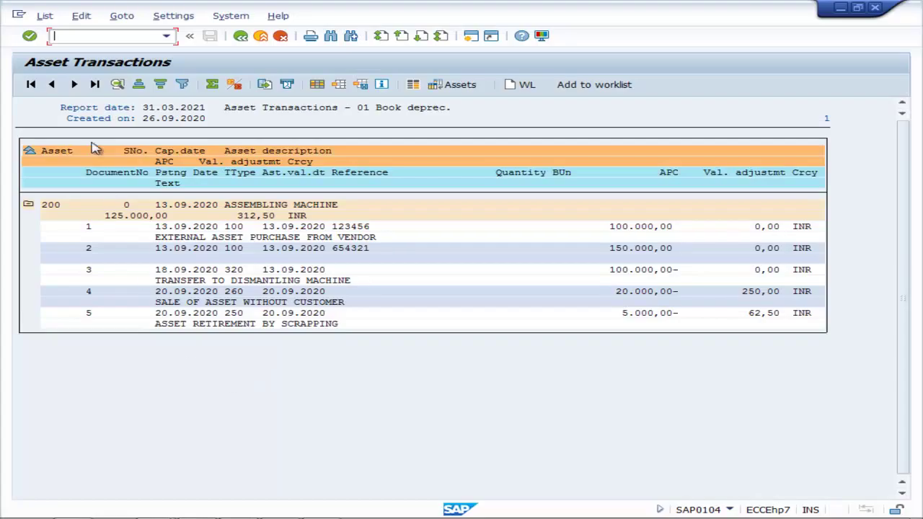
{"action": "left_click", "coordinate": [240, 36]}
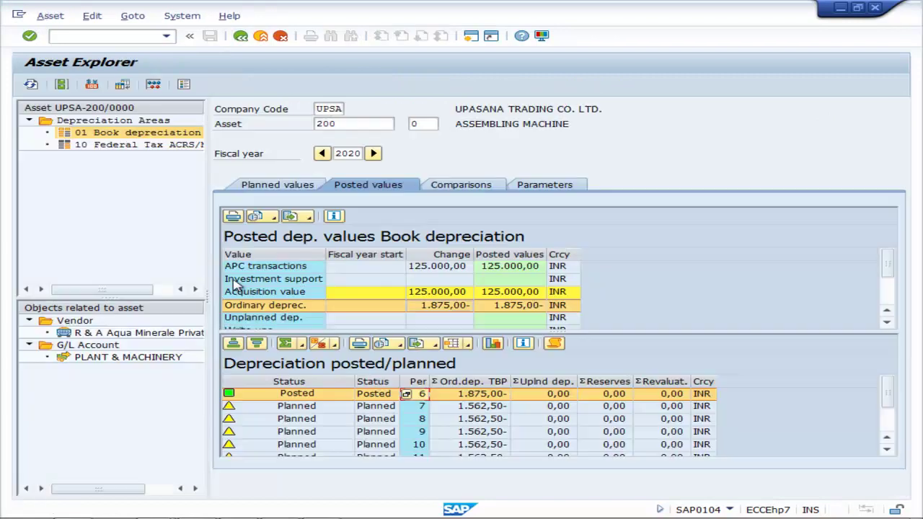
- Review asset 200's year-by-year book depreciation comparison and load asset 201, the dismantling machine, in Asset Explorer
{"action": "left_click", "coordinate": [449, 187]}
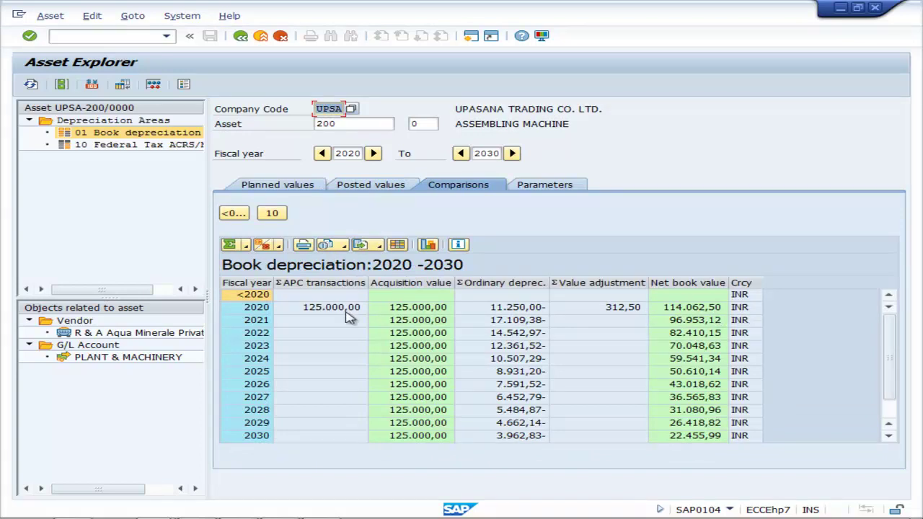
{"action": "left_click", "coordinate": [364, 124]}
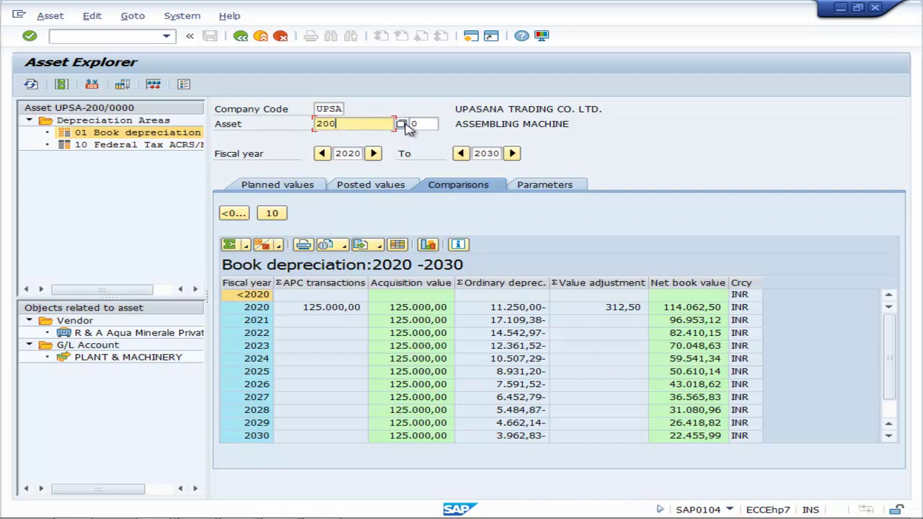
{"action": "left_click", "coordinate": [403, 124]}
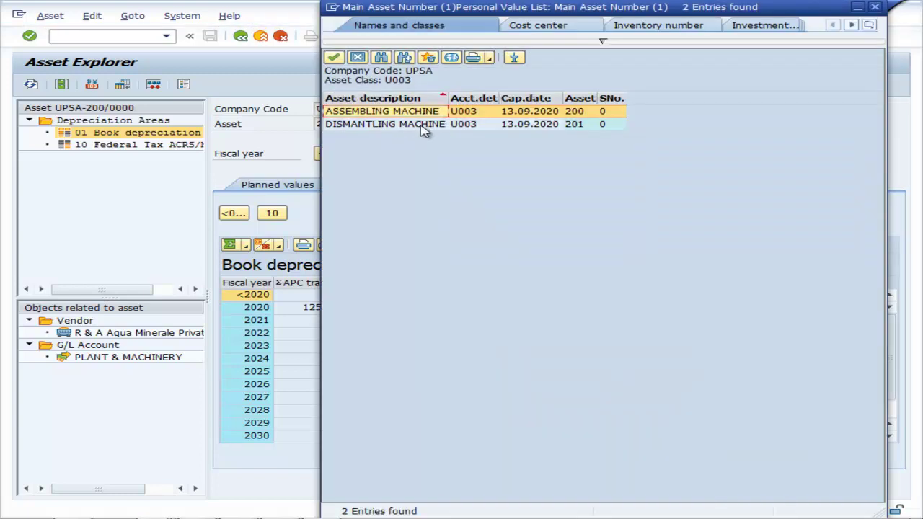
{"action": "left_click", "coordinate": [404, 124]}
{"action": "left_click", "coordinate": [334, 57]}
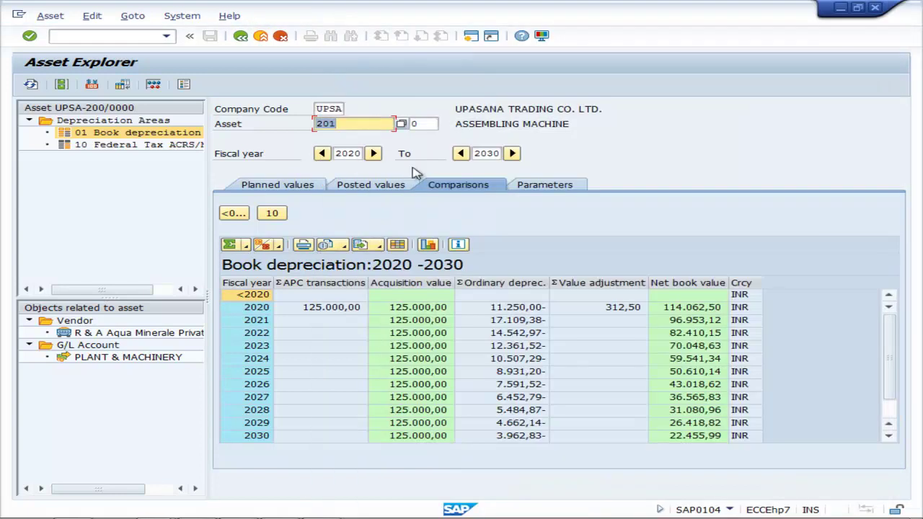
{"action": "left_click", "coordinate": [30, 85]}
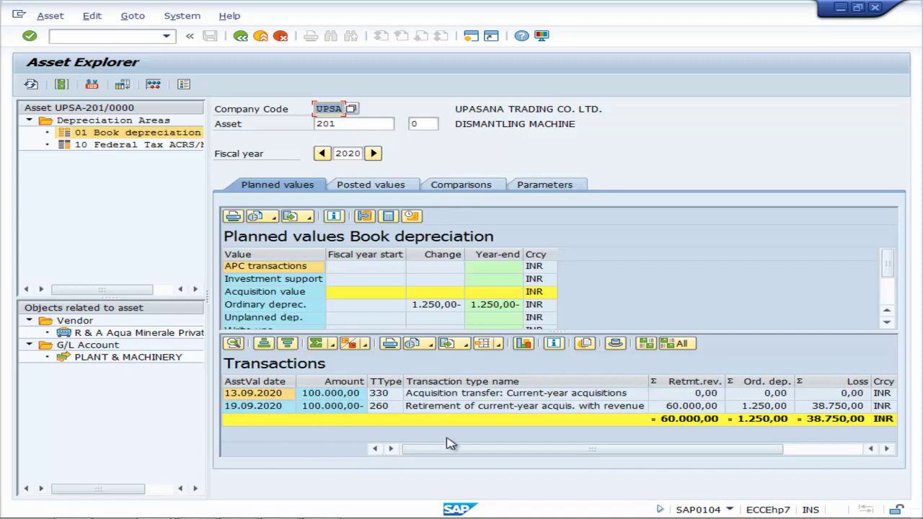
- Review asset 201's transactions and check its Asset History Sheet against the dismantling machine's depreciation and closing net block in the DEPN workbook
{"action": "left_click_drag", "start_coordinate": [469, 450], "coordinate": [620, 451]}
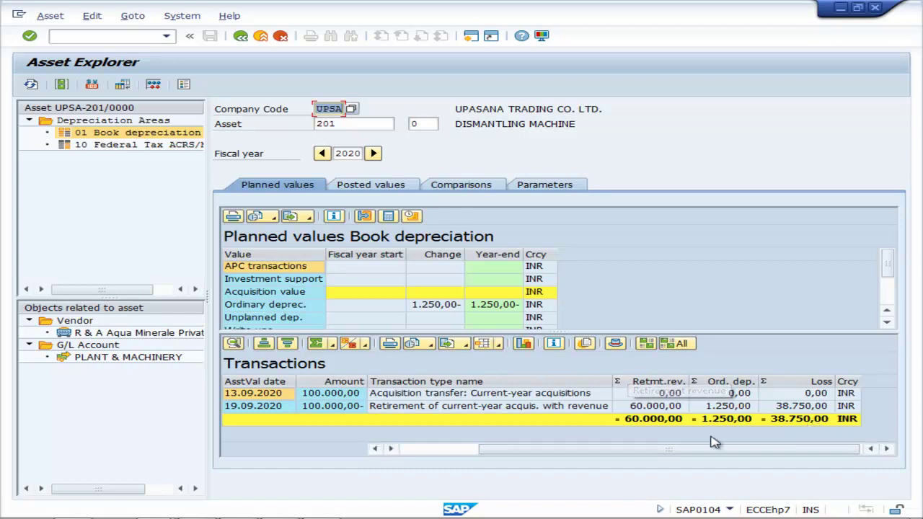
{"action": "left_click_drag", "start_coordinate": [657, 453], "coordinate": [509, 462]}
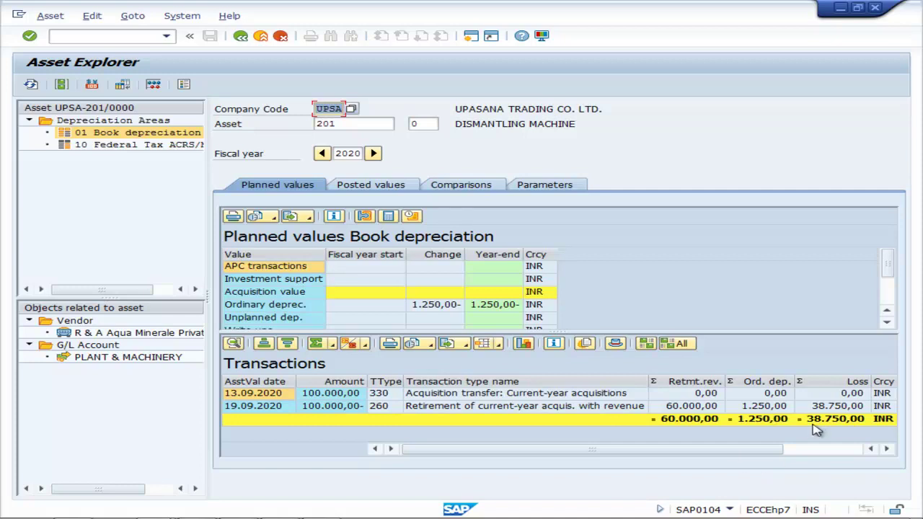
{"action": "left_click", "coordinate": [123, 85]}
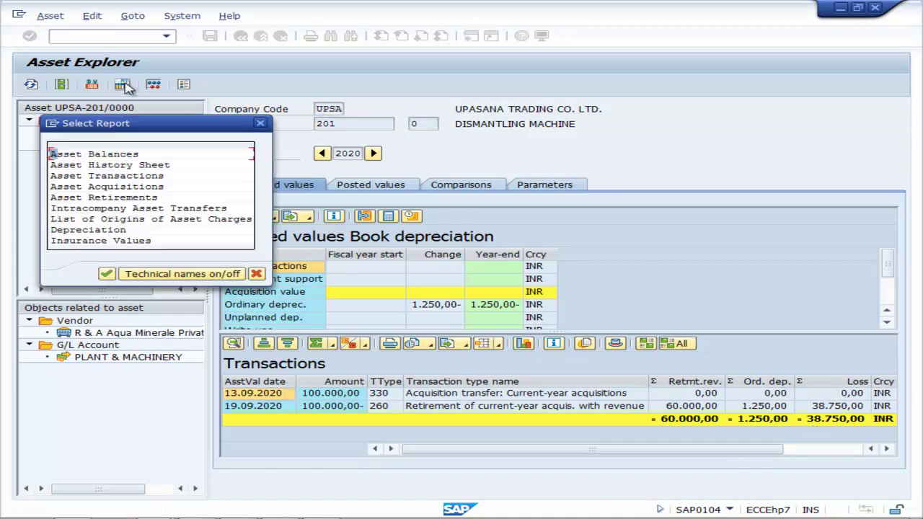
{"action": "double_click", "coordinate": [123, 166]}
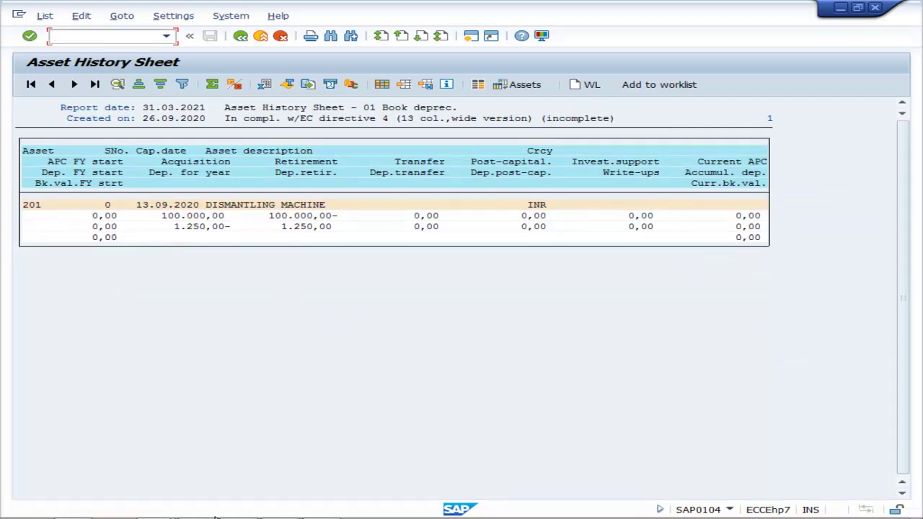
{"action": "key", "text": "alt+Tab"}
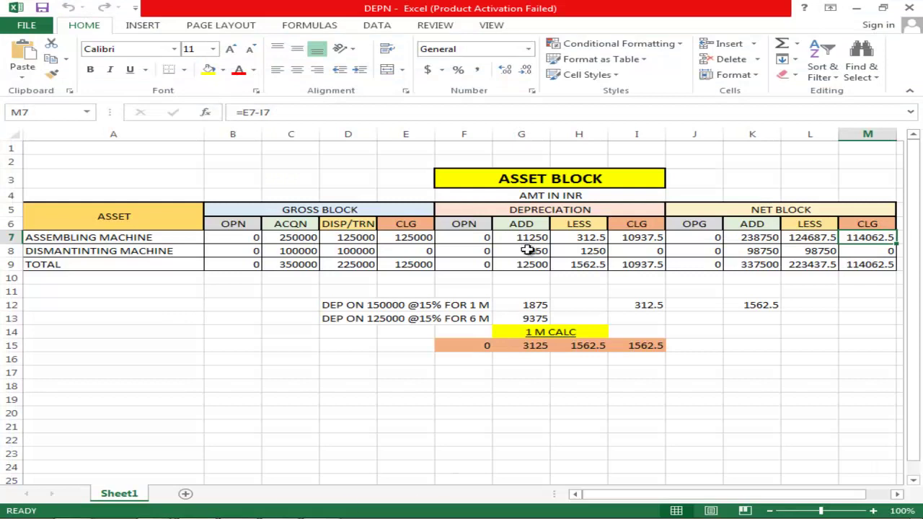
{"action": "left_click", "coordinate": [528, 250]}
{"action": "left_click", "coordinate": [882, 250]}
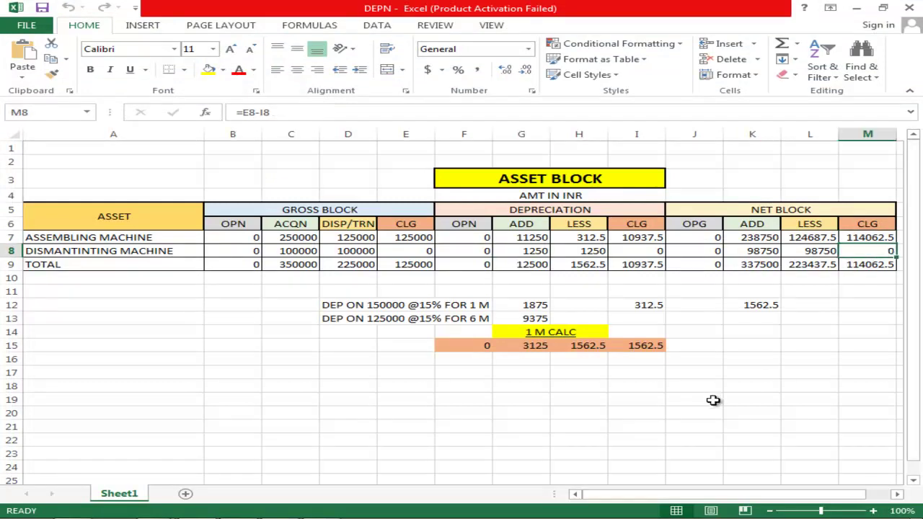
{"action": "key", "text": "alt+Tab"}
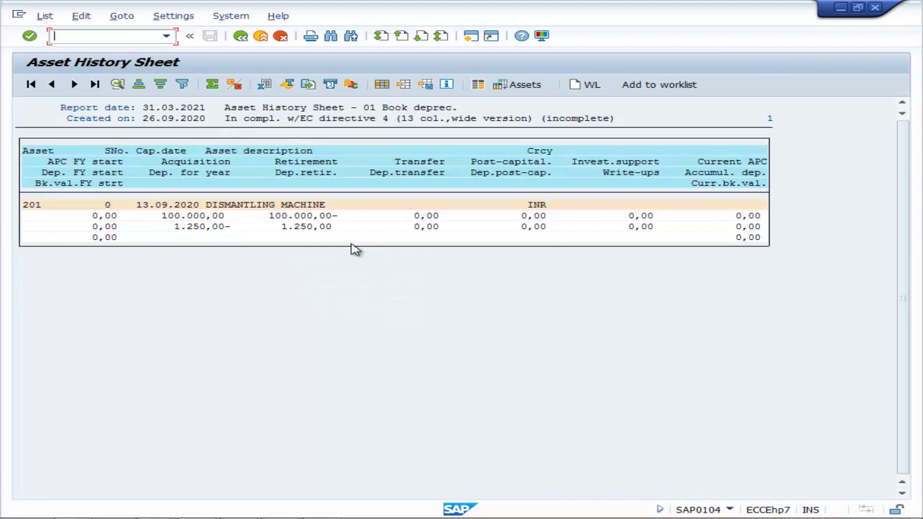
{"action": "left_click", "coordinate": [242, 38]}
- Run the Asset Balances report for asset 201 and look over its Asset History Sheet again
{"action": "left_click", "coordinate": [127, 88]}
{"action": "double_click", "coordinate": [123, 157]}
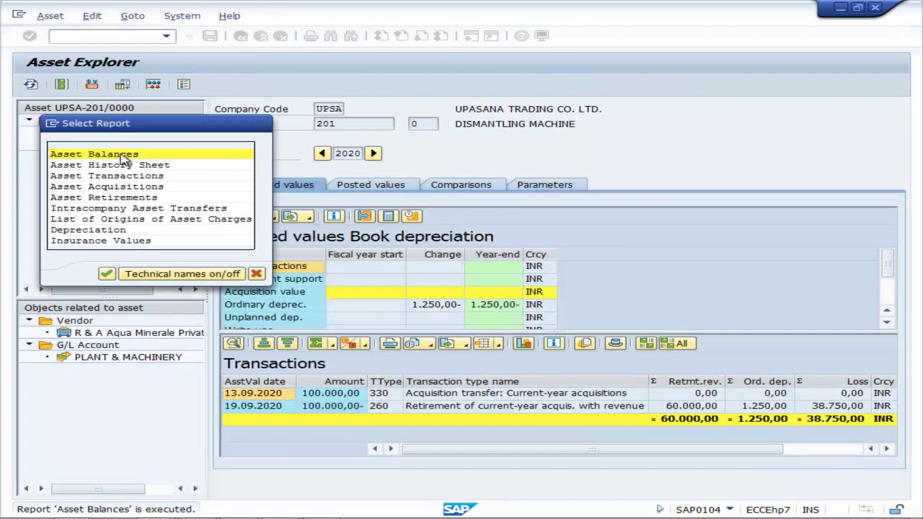
{"action": "left_click", "coordinate": [437, 377]}
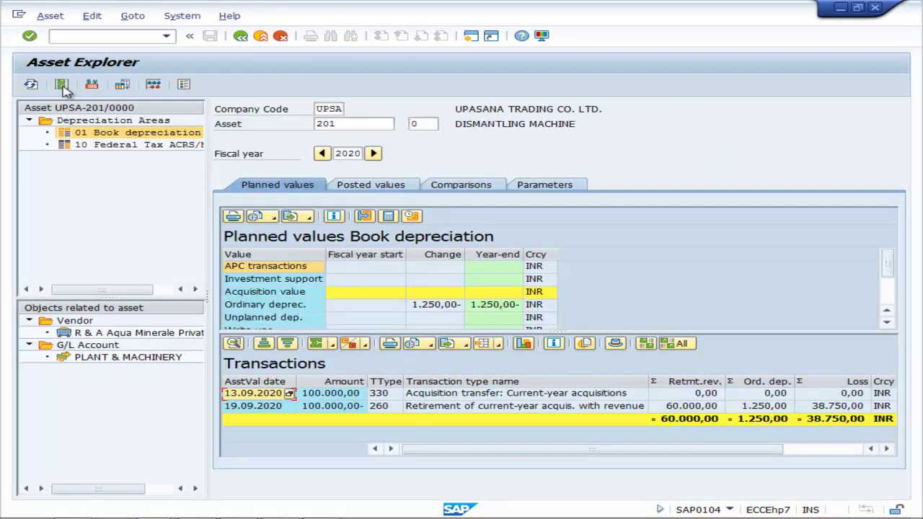
{"action": "left_click", "coordinate": [123, 85]}
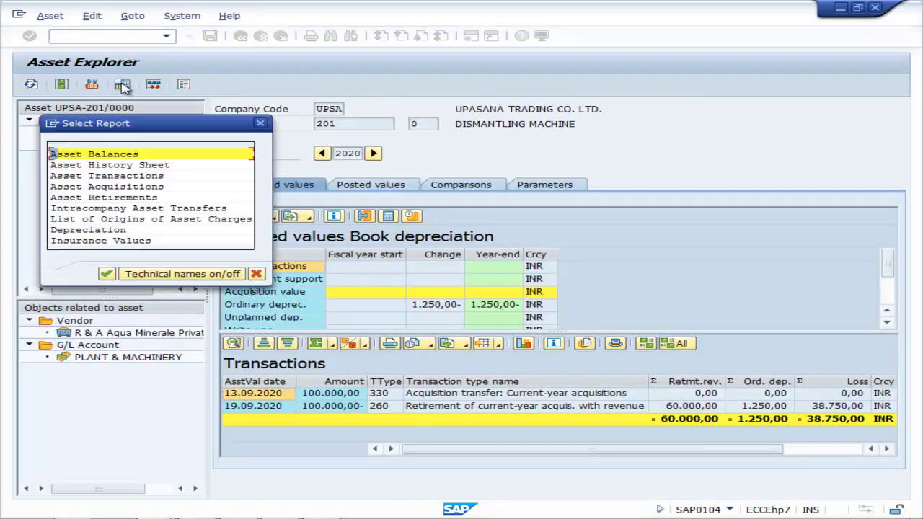
{"action": "double_click", "coordinate": [115, 165]}
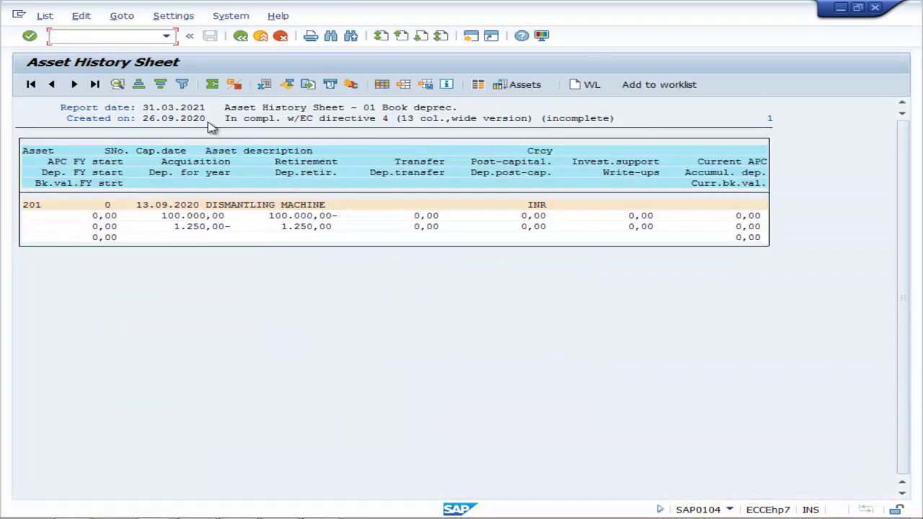
{"action": "left_click", "coordinate": [241, 36]}
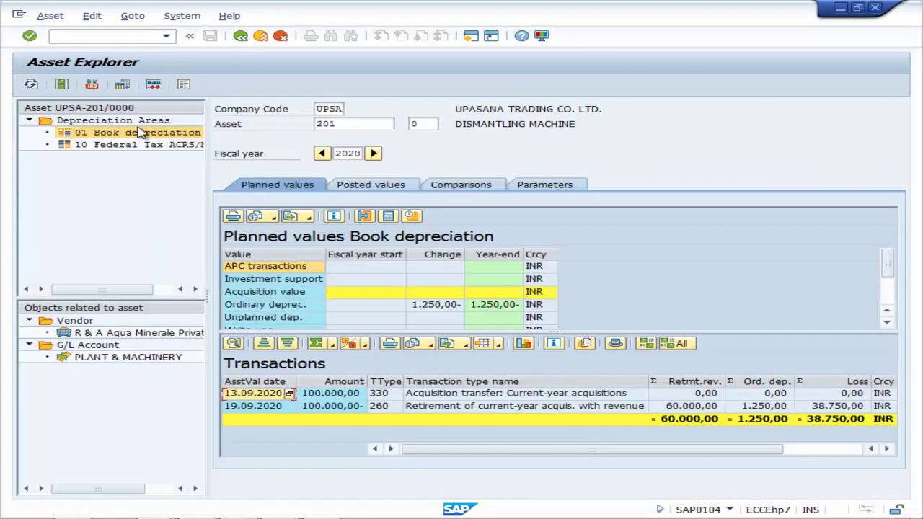
- Examine the Asset Acquisitions report and the Asset Transactions report for asset 201
{"action": "left_click", "coordinate": [122, 86]}
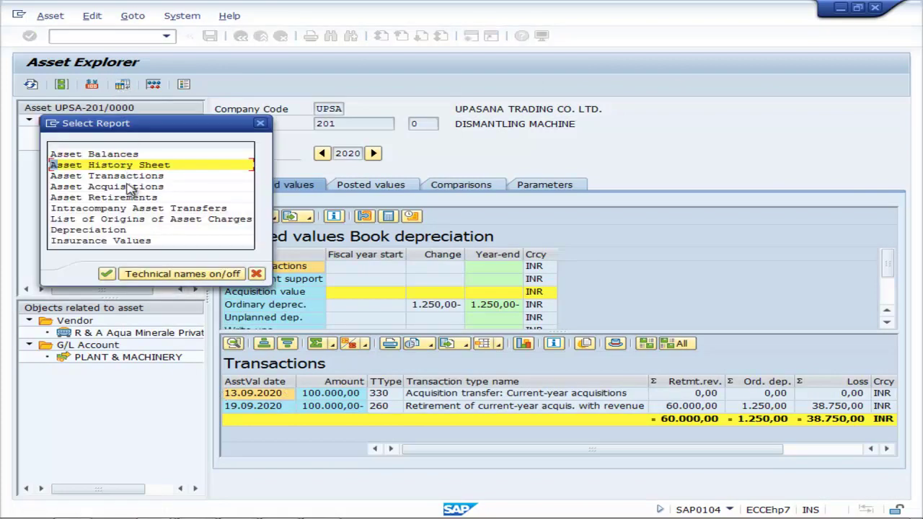
{"action": "left_click", "coordinate": [130, 188]}
{"action": "double_click", "coordinate": [123, 189]}
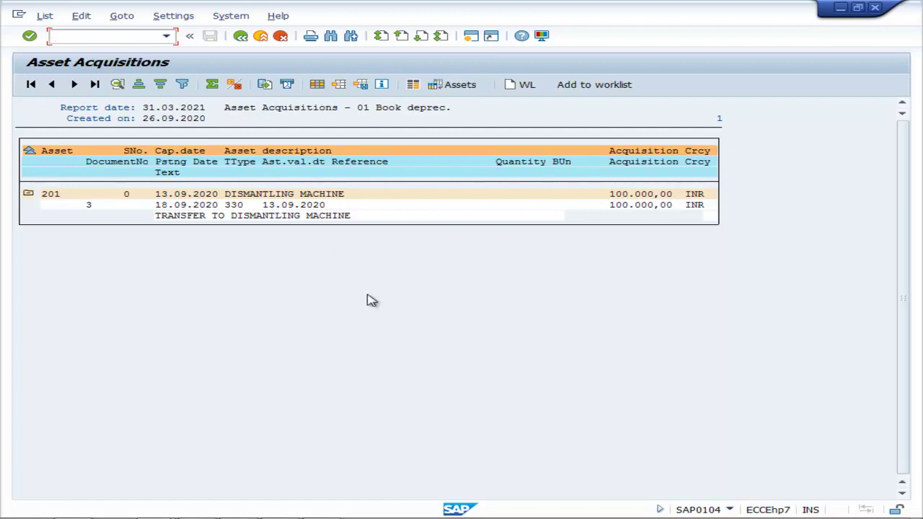
{"action": "left_click", "coordinate": [238, 36]}
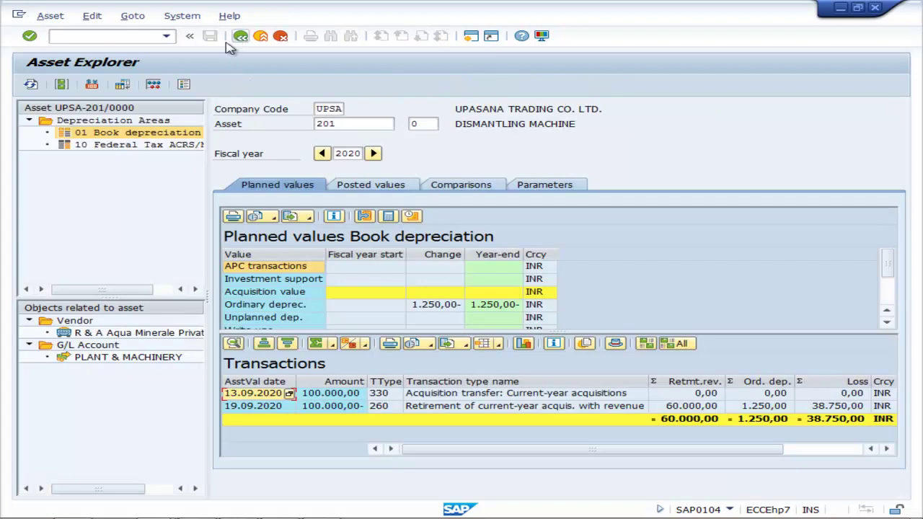
{"action": "left_click", "coordinate": [123, 85]}
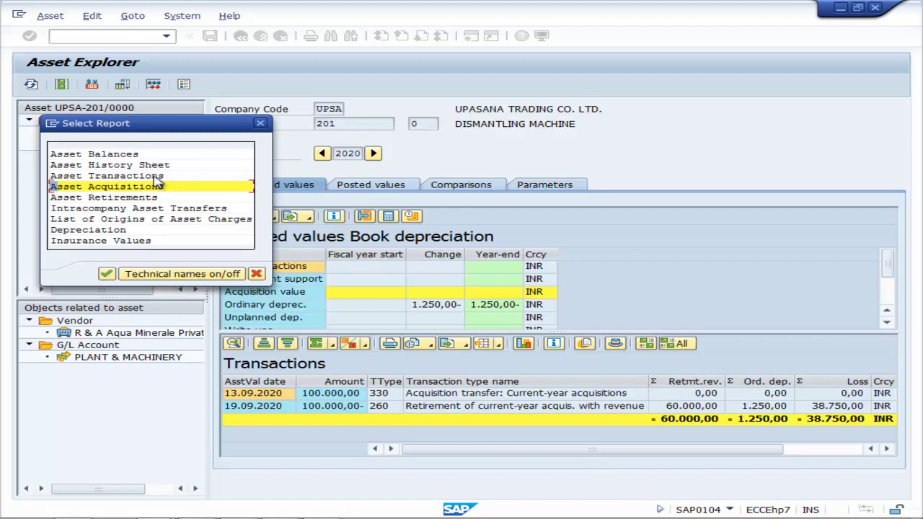
{"action": "double_click", "coordinate": [155, 177]}
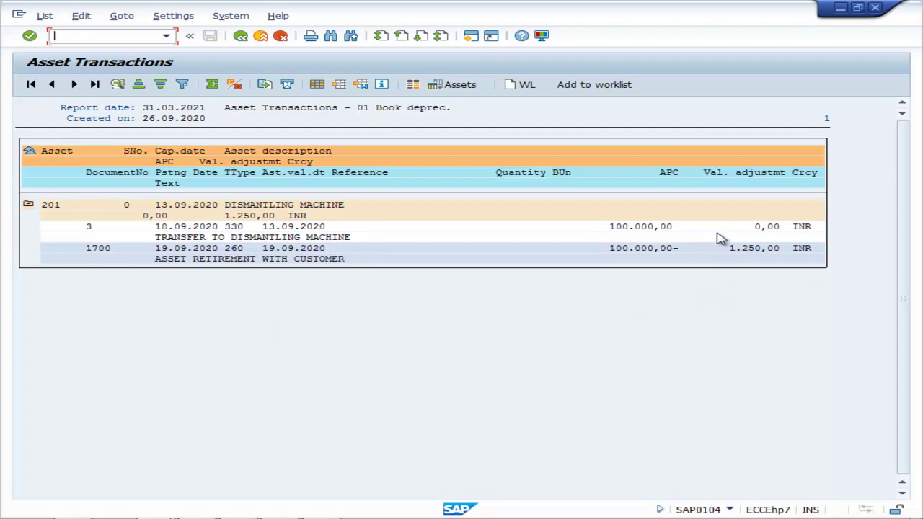
{"action": "left_click", "coordinate": [240, 35]}
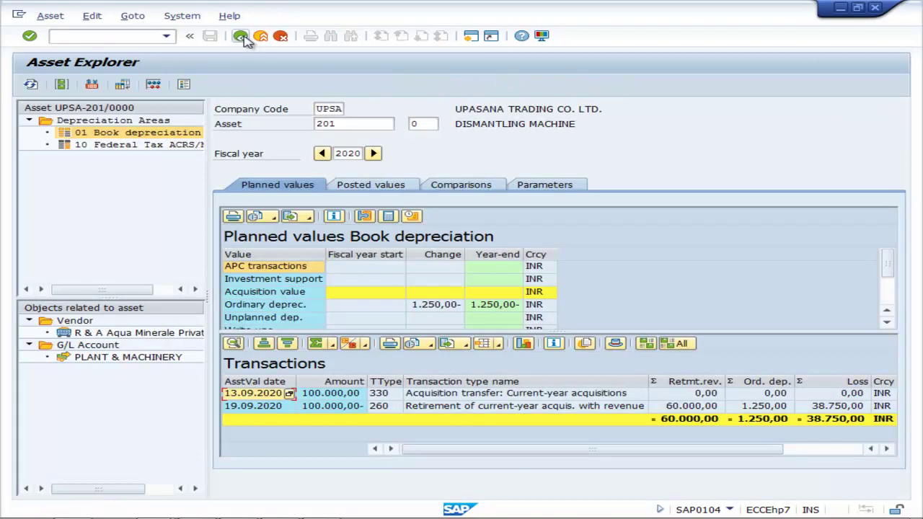
- Display the Depreciation report for asset 201 and compare it with the asset block in the DEPN workbook and the ASSET ACCOUNTING presentation
{"action": "left_click", "coordinate": [123, 85]}
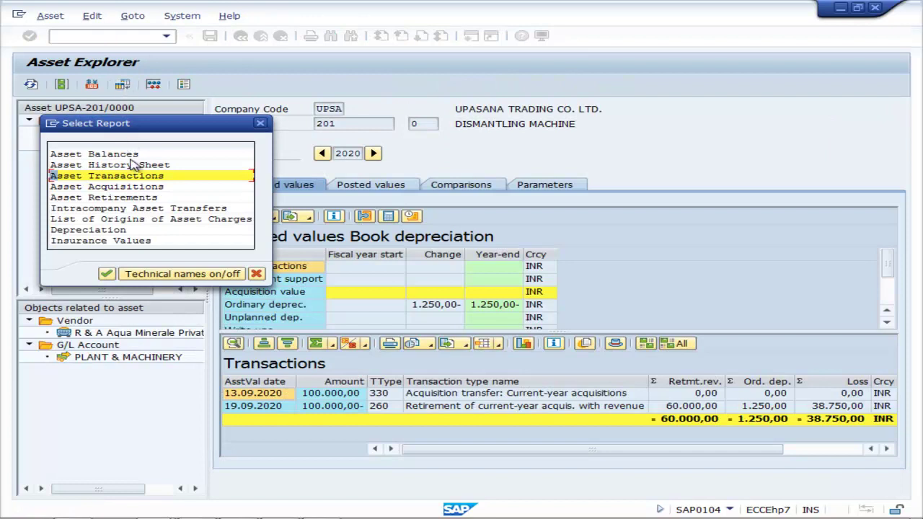
{"action": "double_click", "coordinate": [121, 231]}
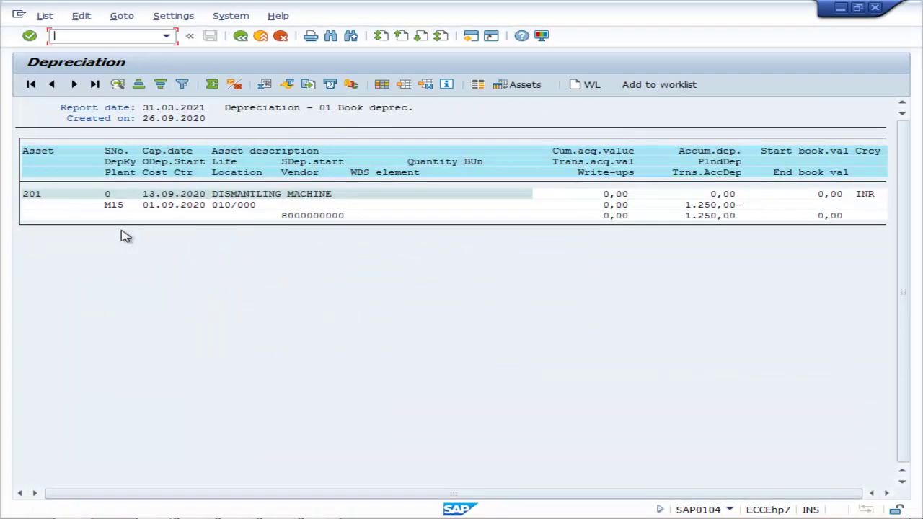
{"action": "mouse_move", "coordinate": [227, 513]}
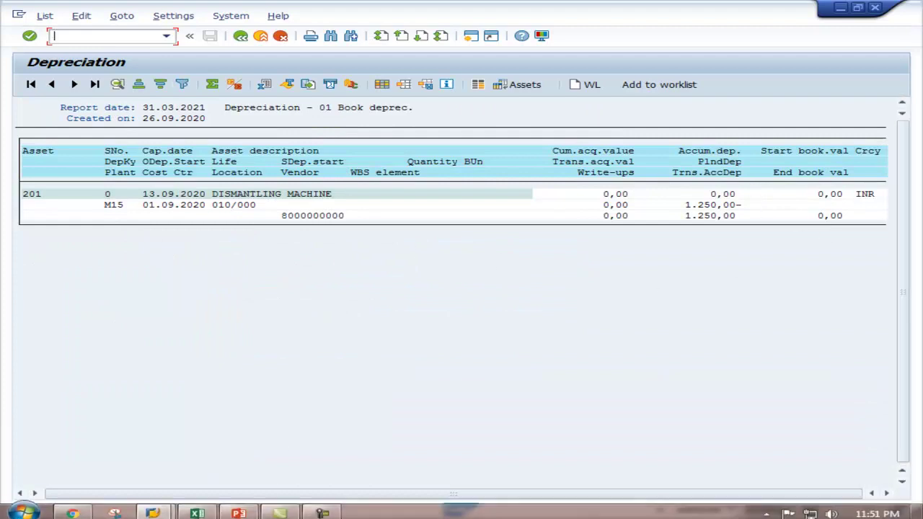
{"action": "left_click", "coordinate": [197, 509]}
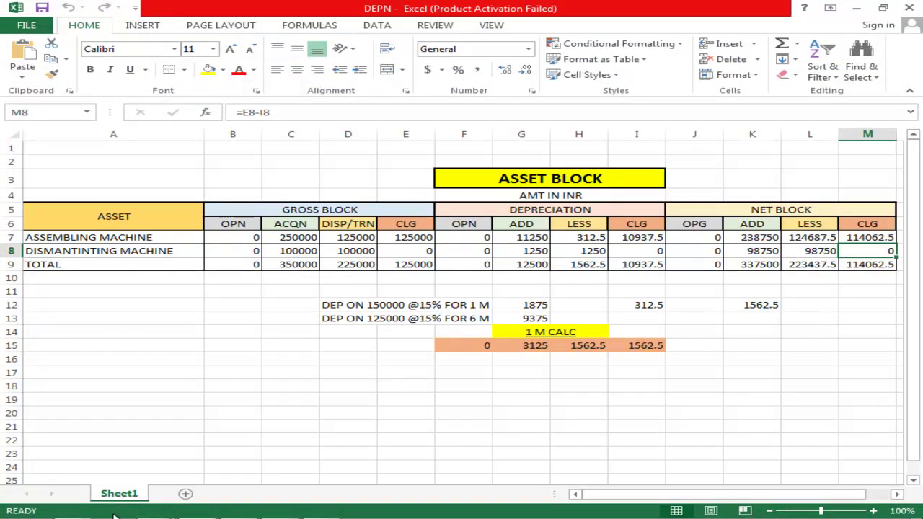
{"action": "left_click", "coordinate": [238, 509]}
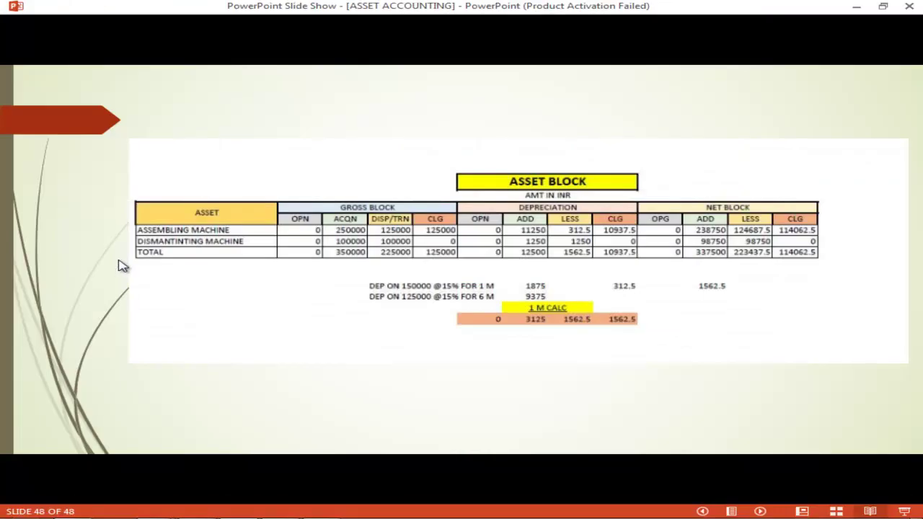